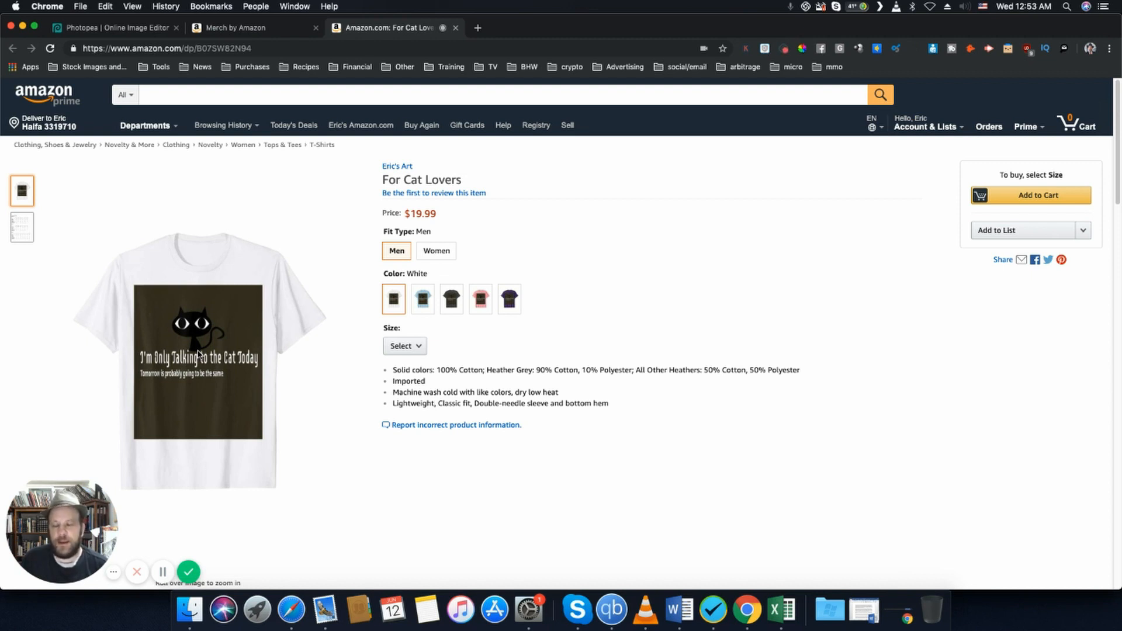
# Review the Merch by Amazon dashboard and the For Cat Lovers shirt listing on Amazon.
pyautogui.click(203, 29)
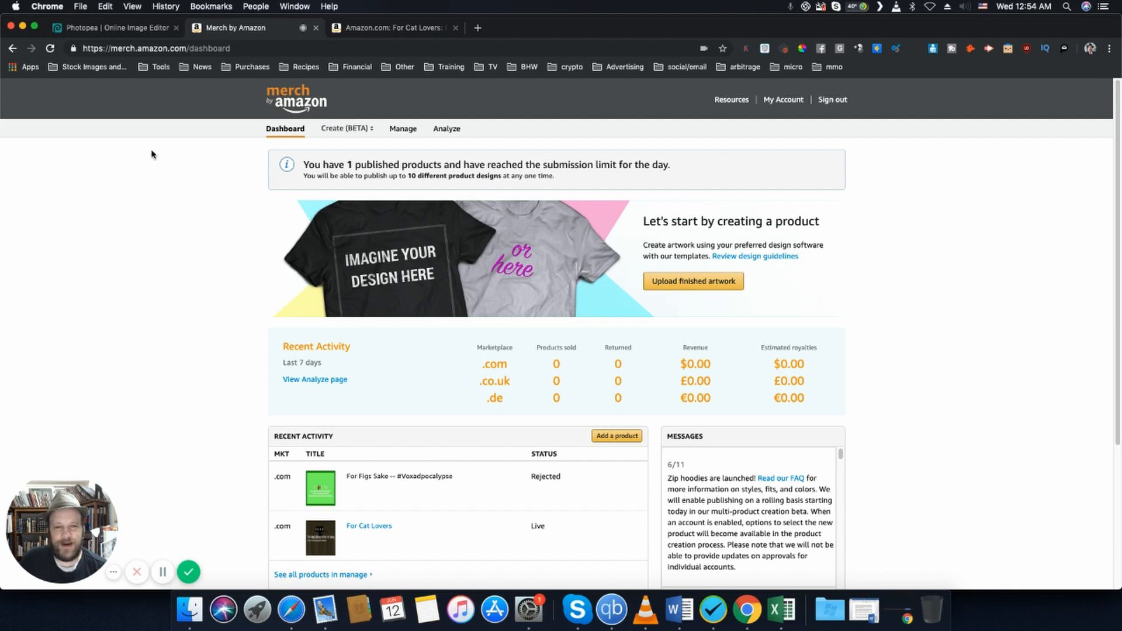
pyautogui.click(390, 29)
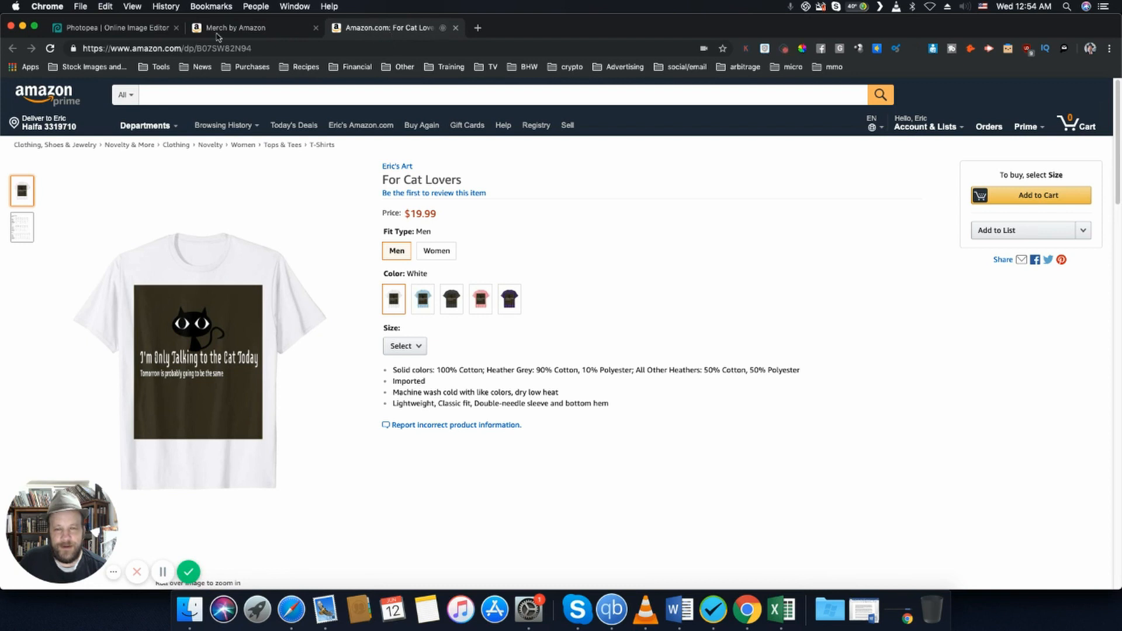
# Switch to Photopea and create a new project from the blue "Hello World!" template with the dark ghost.
pyautogui.click(132, 35)
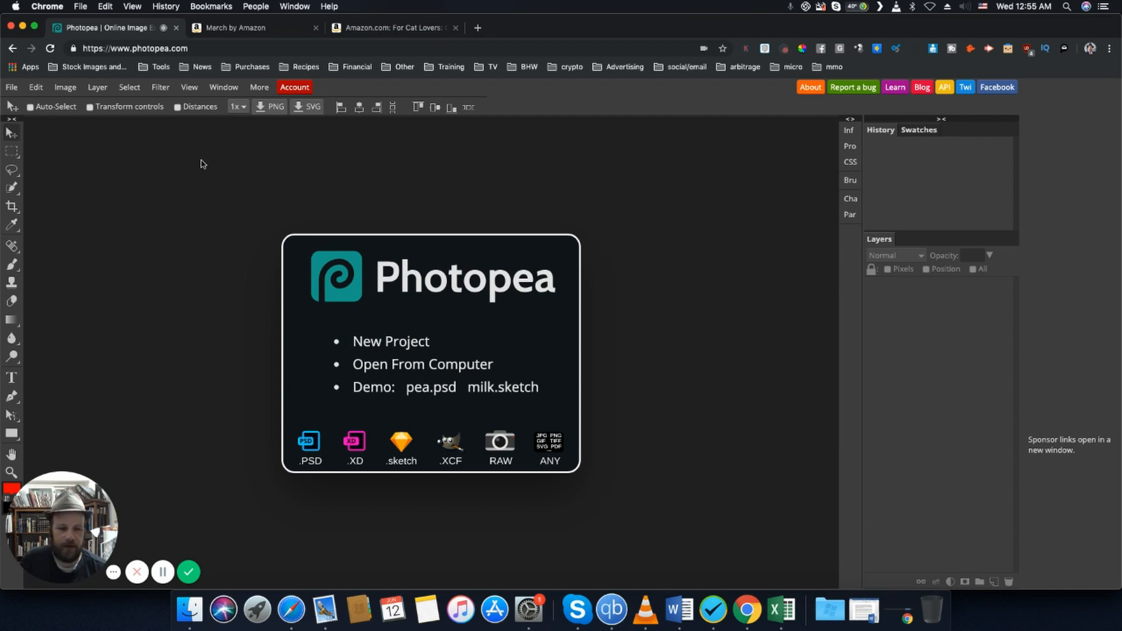
pyautogui.click(11, 87)
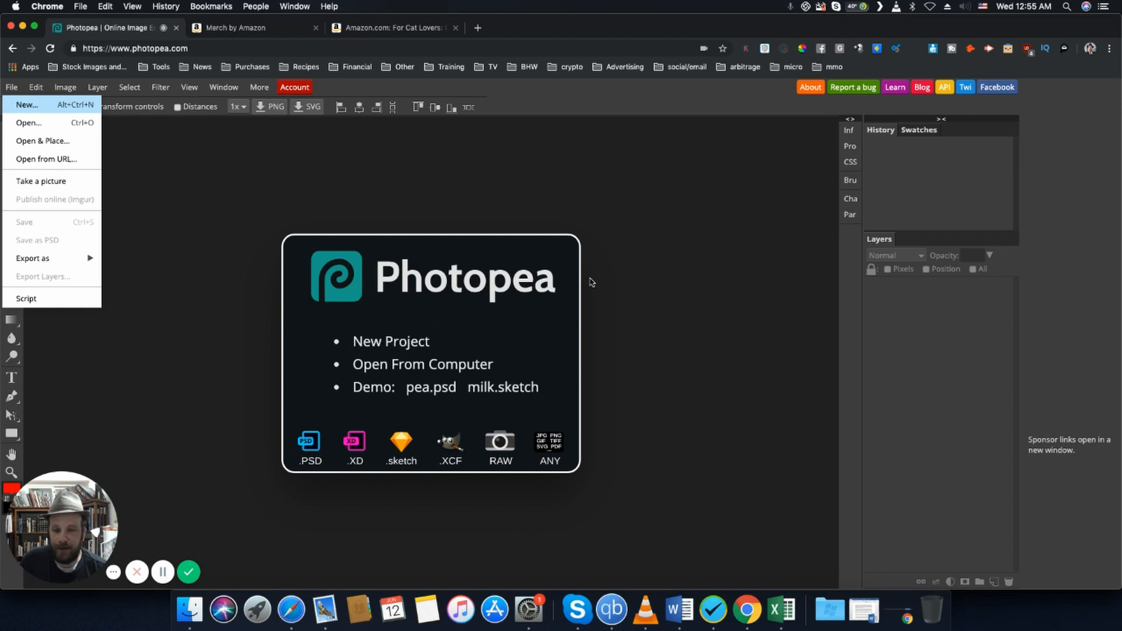
pyautogui.hotkey('alt', 'ctrl', 'n')
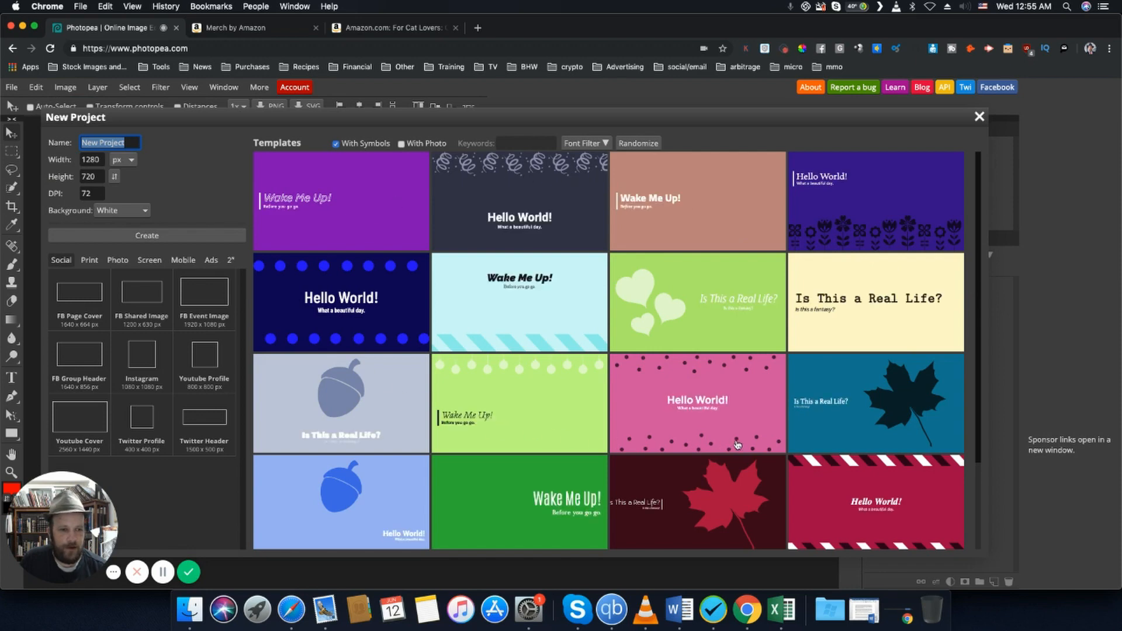
pyautogui.scroll(-3, 738, 445)
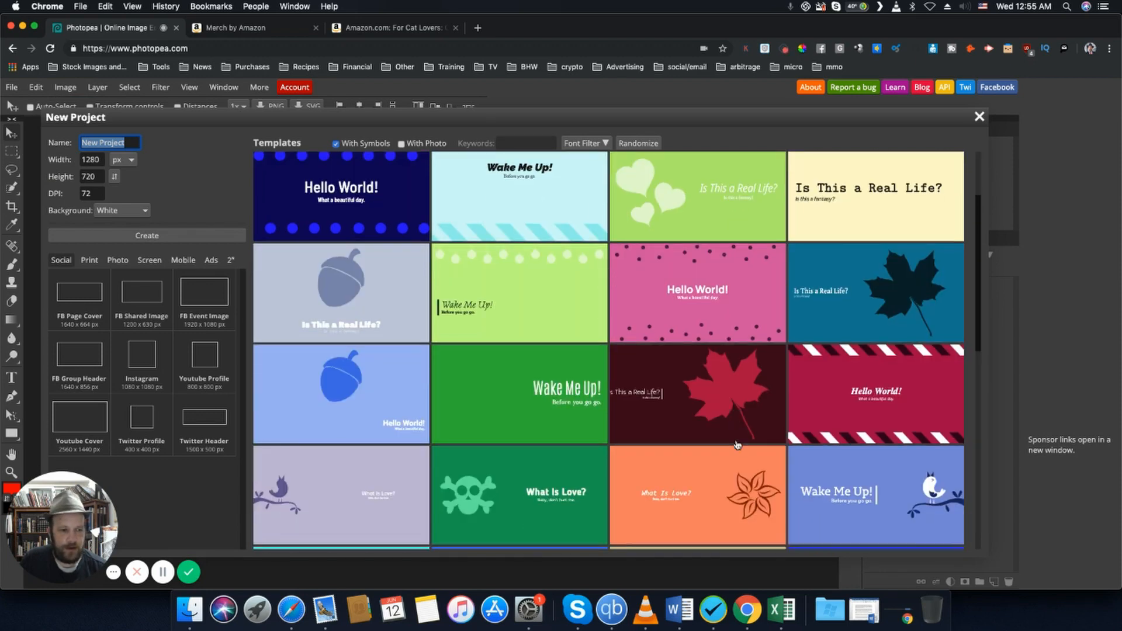
pyautogui.scroll(-3, 738, 445)
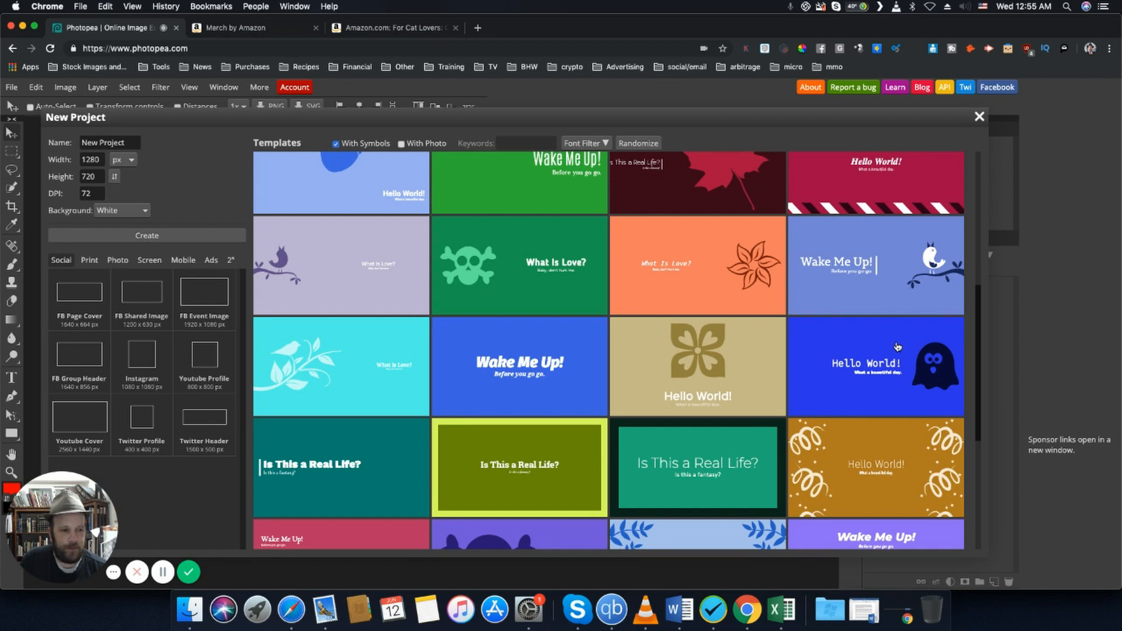
pyautogui.click(897, 347)
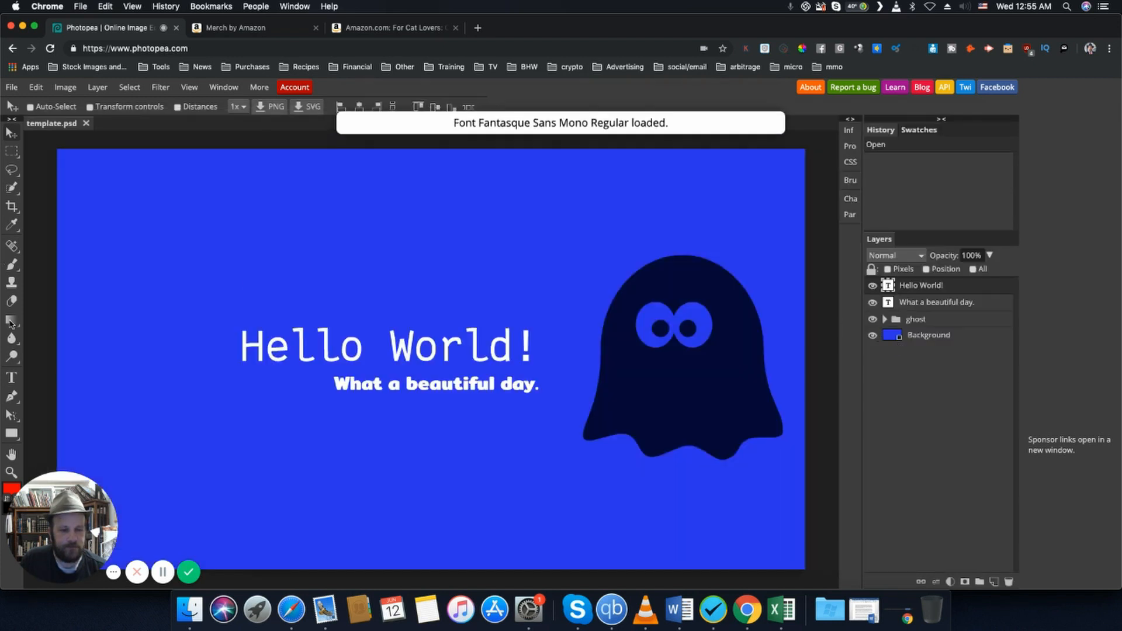
# Move the "Hello World!" headline up slightly and select its whole text for editing with the Type tool.
pyautogui.click(331, 355)
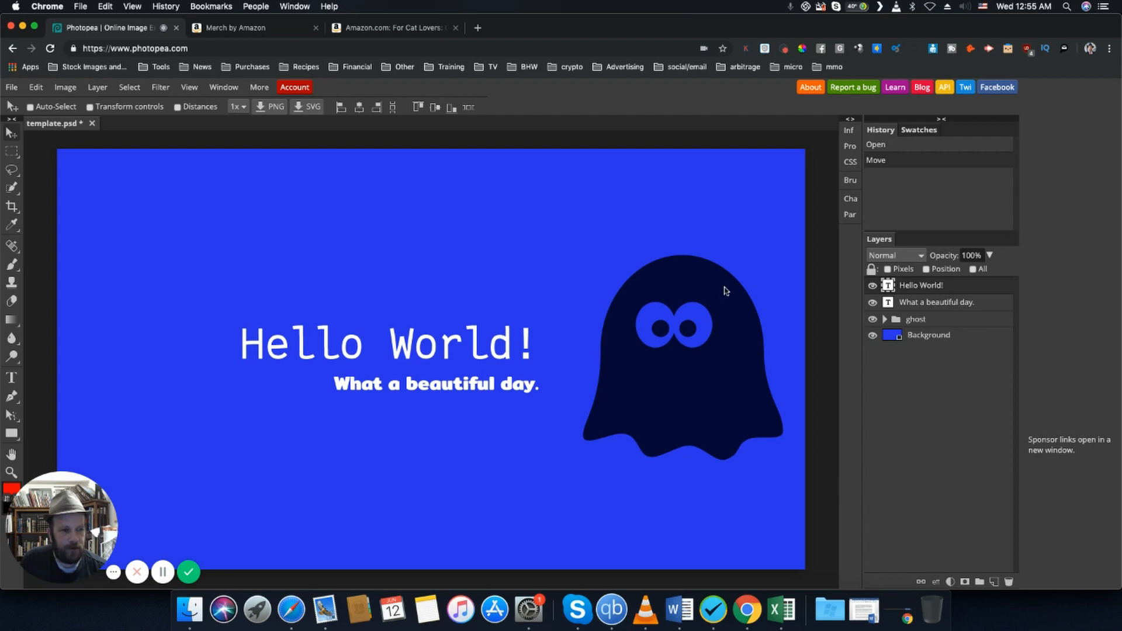
pyautogui.click(11, 376)
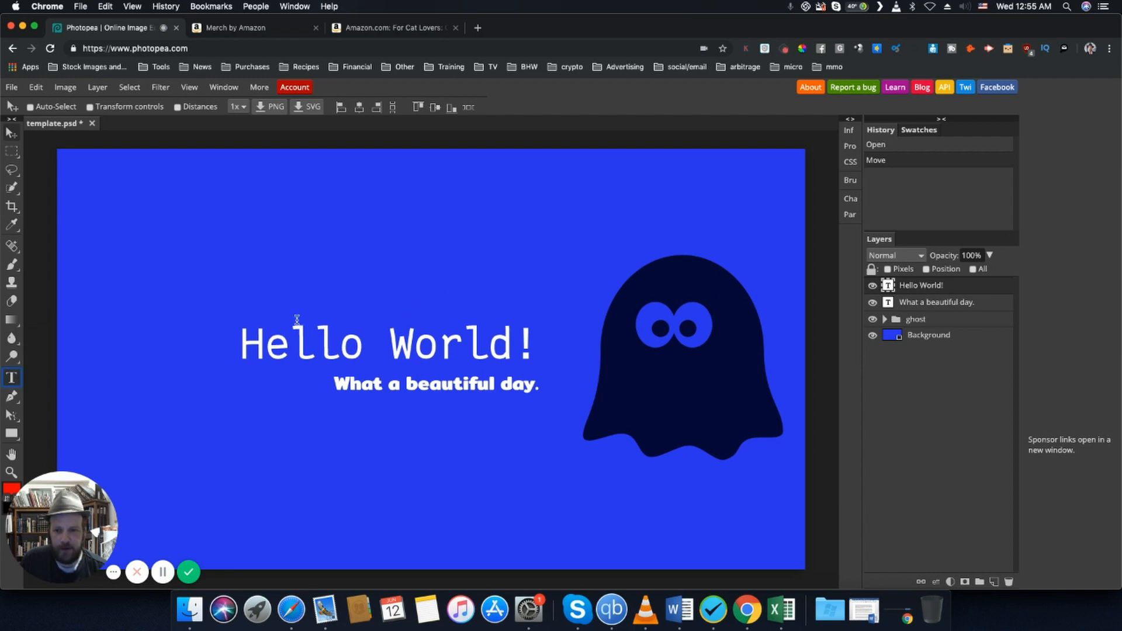
pyautogui.click(314, 350)
pyautogui.tripleClick(313, 350)
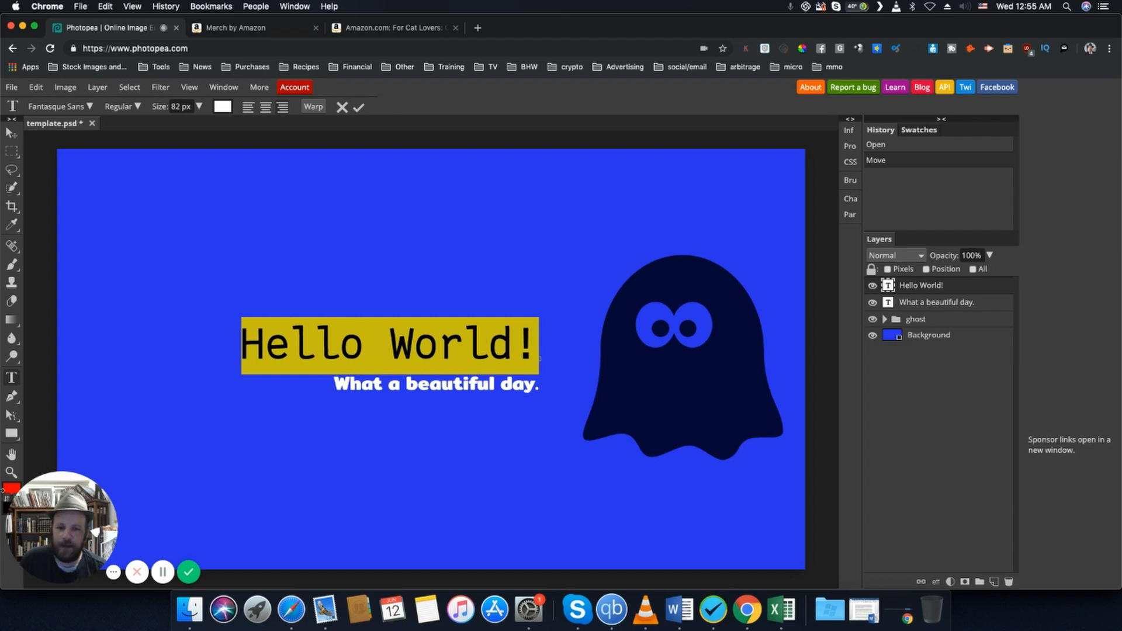
# Go back from the Pinterest pin and look through the Google results for "funny quote ghosts".
pyautogui.click(162, 571)
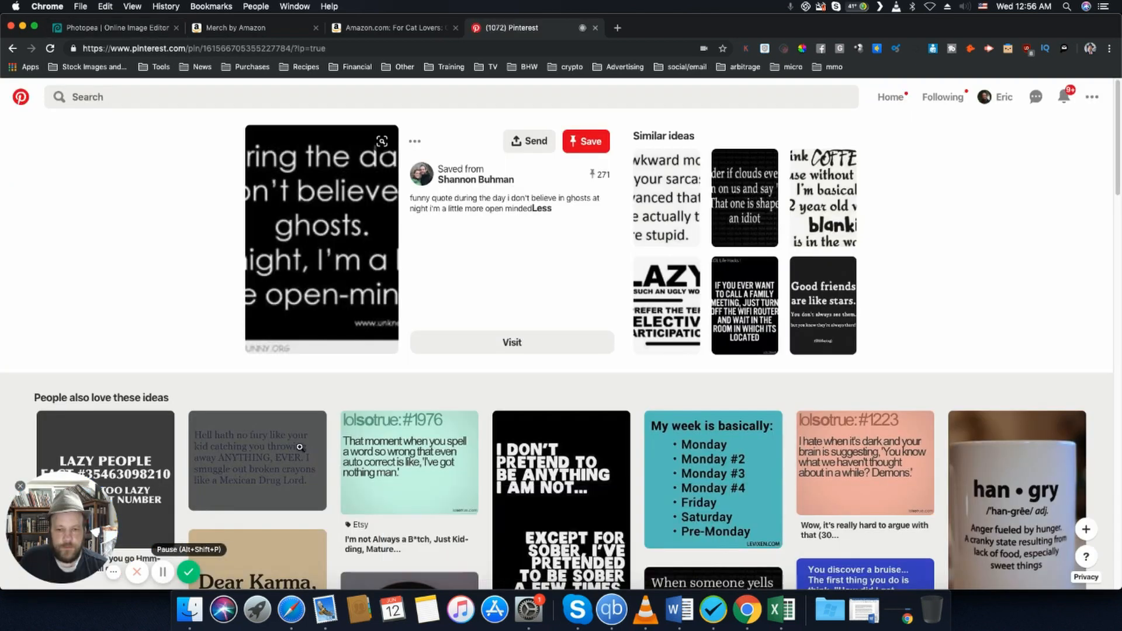
pyautogui.click(12, 48)
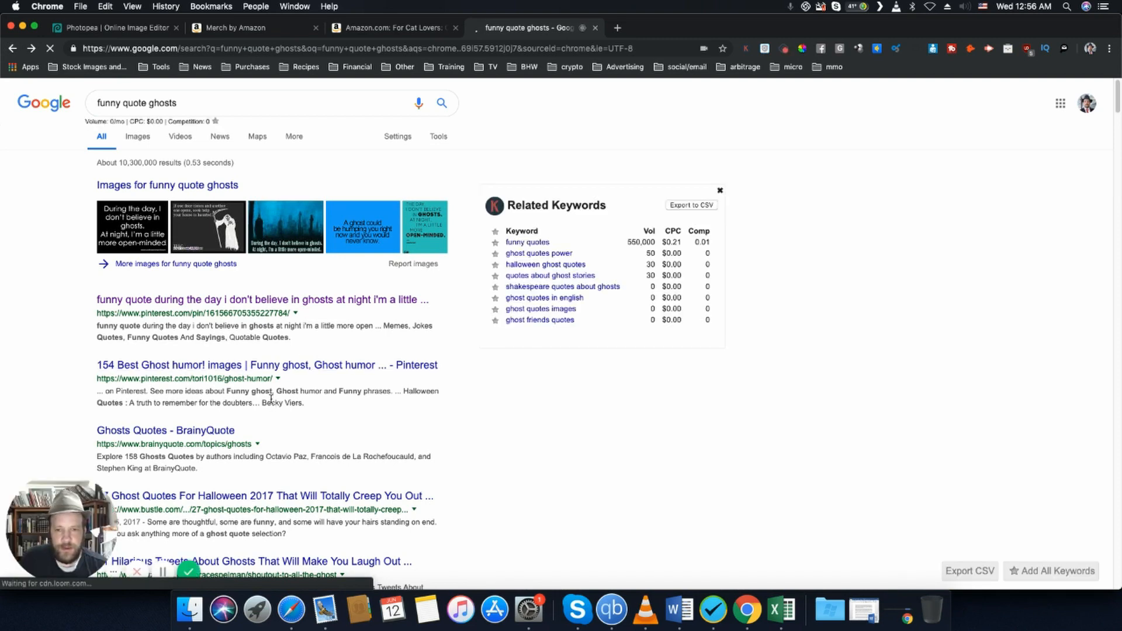
pyautogui.scroll(-5, 270, 399)
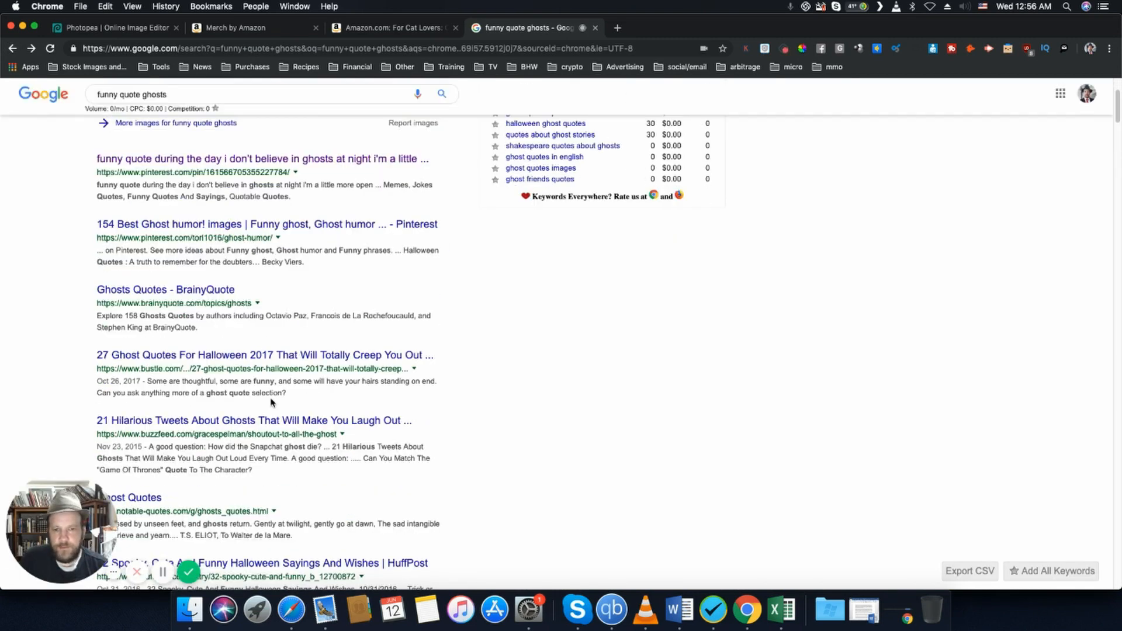
pyautogui.scroll(5, 271, 402)
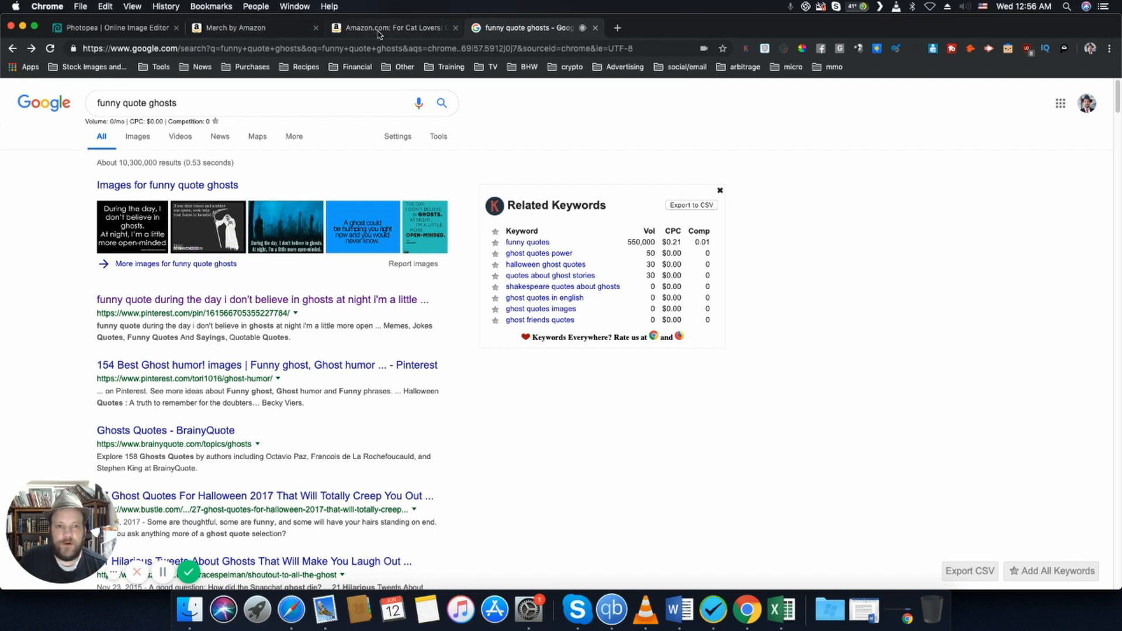
# Return to Photopea and clear the words "Hello World" from the headline, keeping the exclamation mark.
pyautogui.click(130, 29)
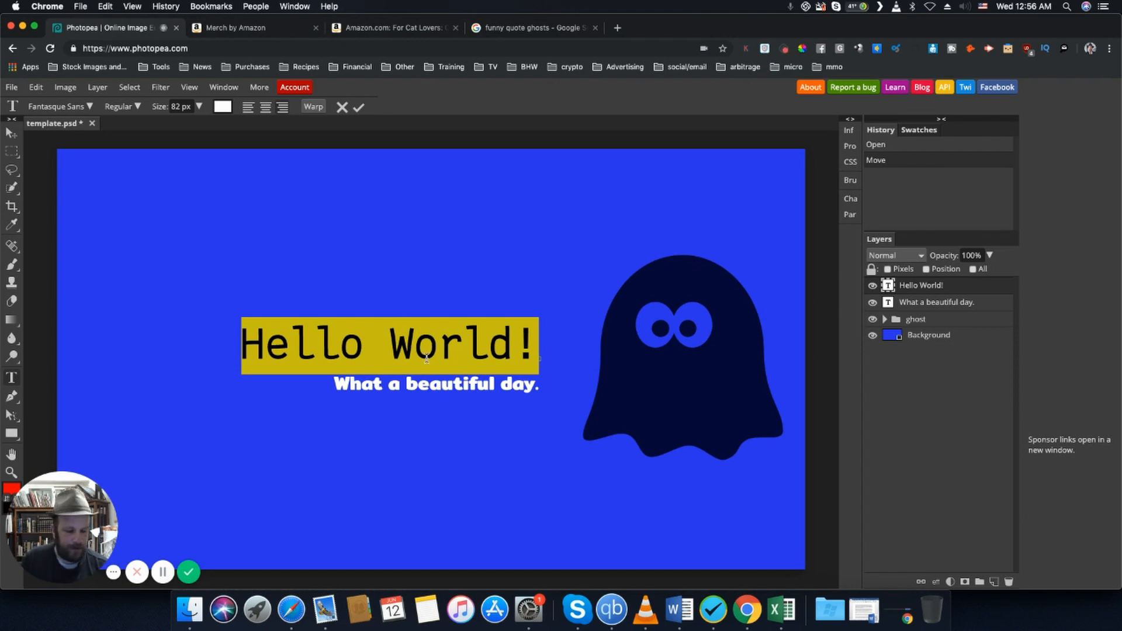
pyautogui.press('Escape')
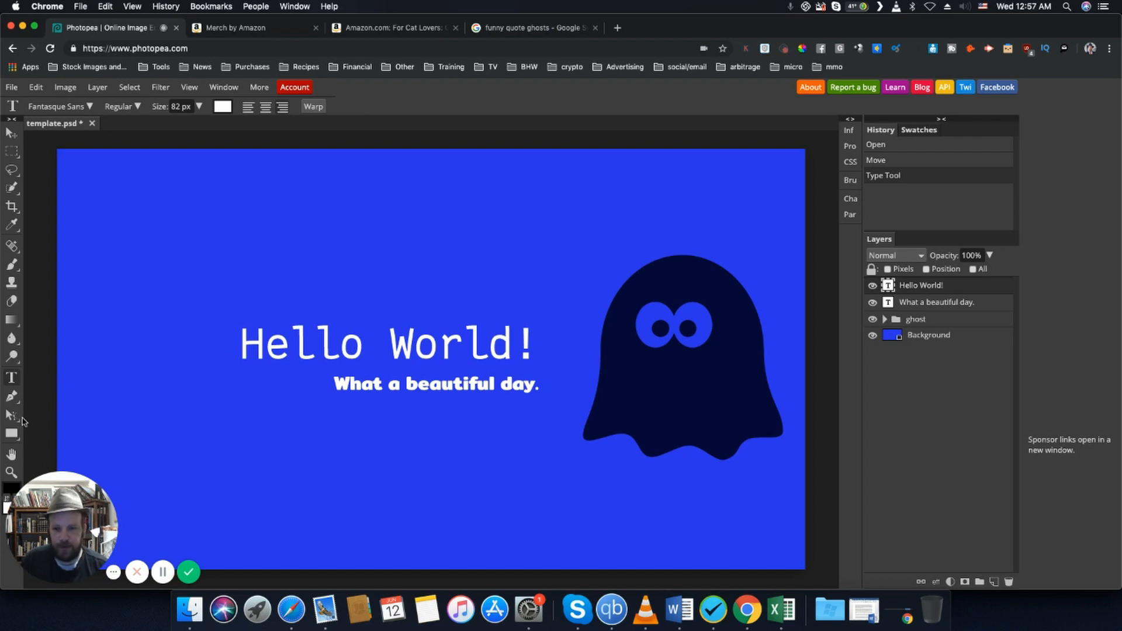
pyautogui.doubleClick(460, 350)
pyautogui.click(461, 351)
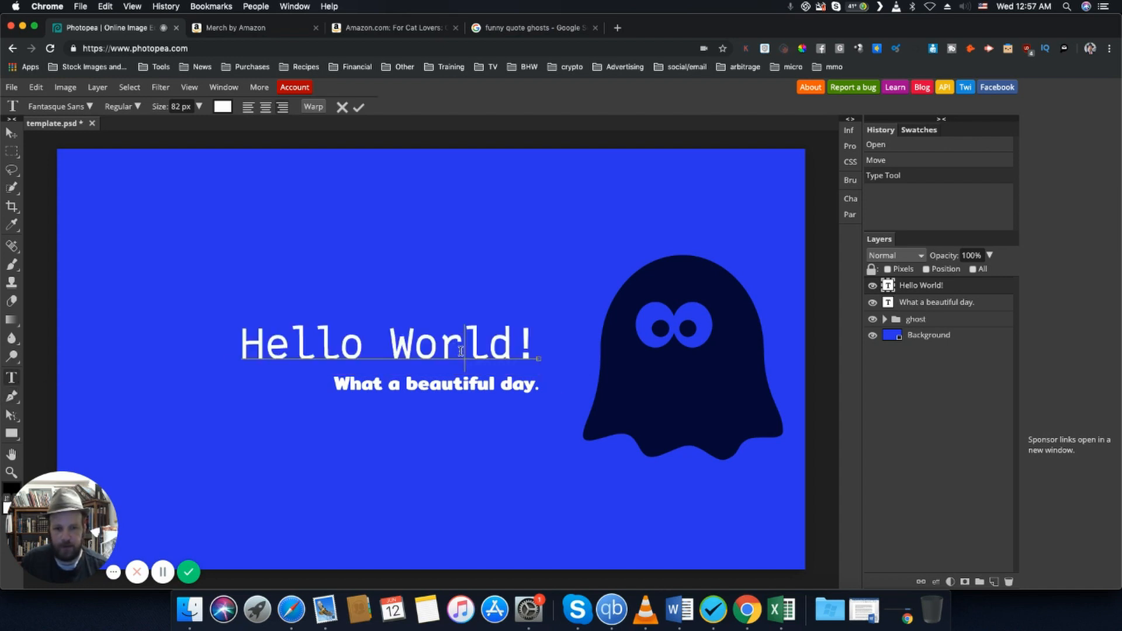
pyautogui.doubleClick(460, 351)
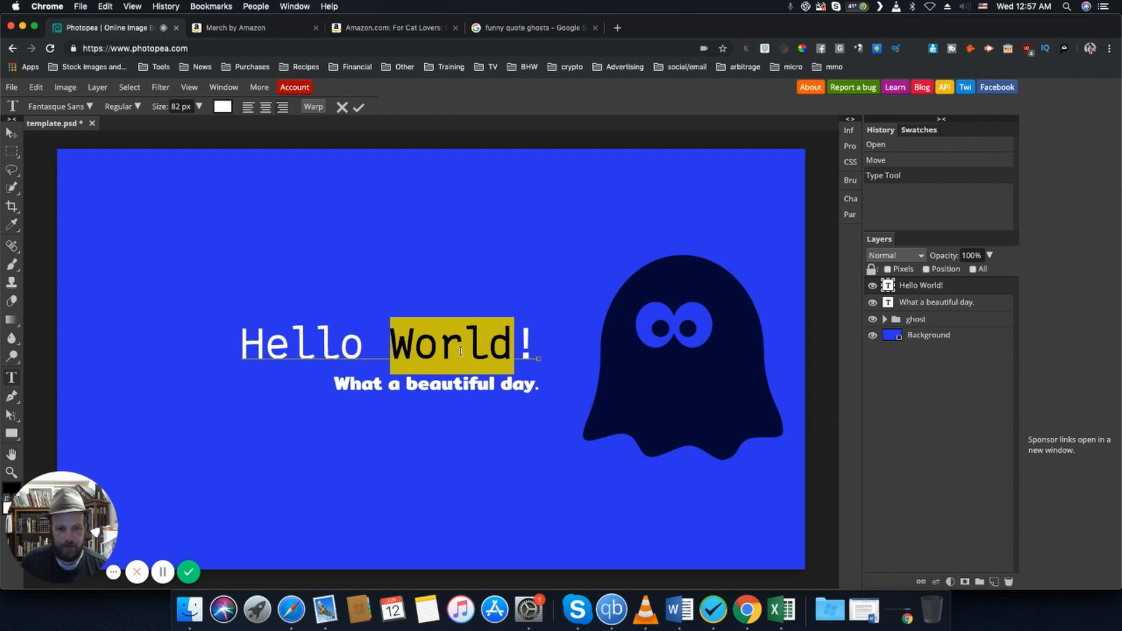
pyautogui.press('BackSpace')
pyautogui.press('BackSpace')
pyautogui.press('BackSpace')
pyautogui.press('BackSpace')
pyautogui.press('BackSpace')
pyautogui.press('BackSpace')
pyautogui.press('BackSpace')
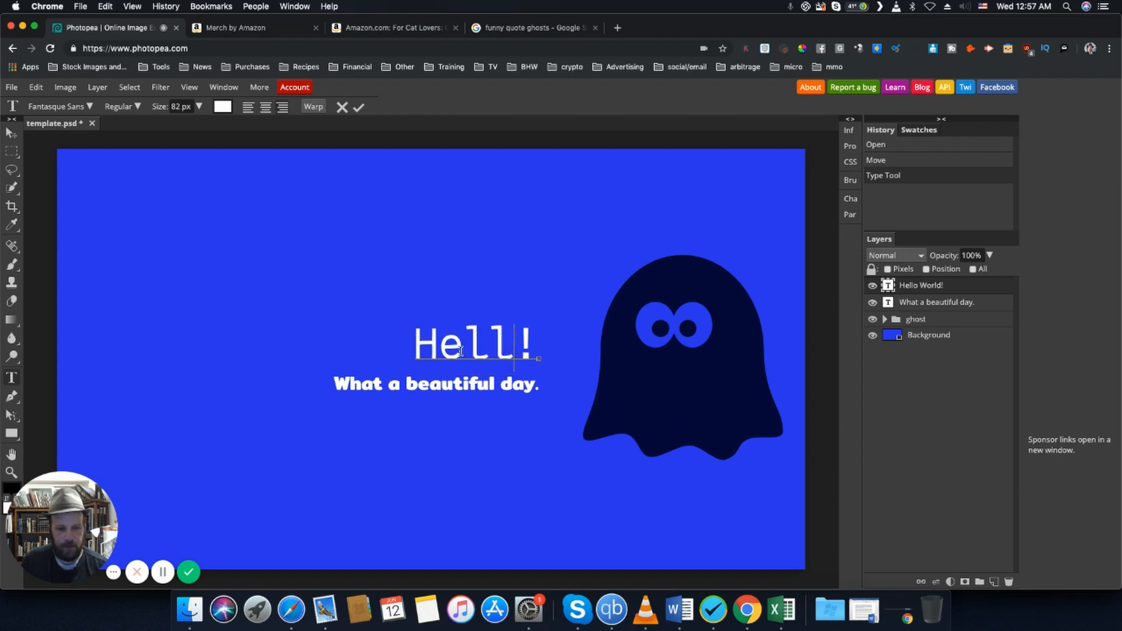
pyautogui.write('I ')
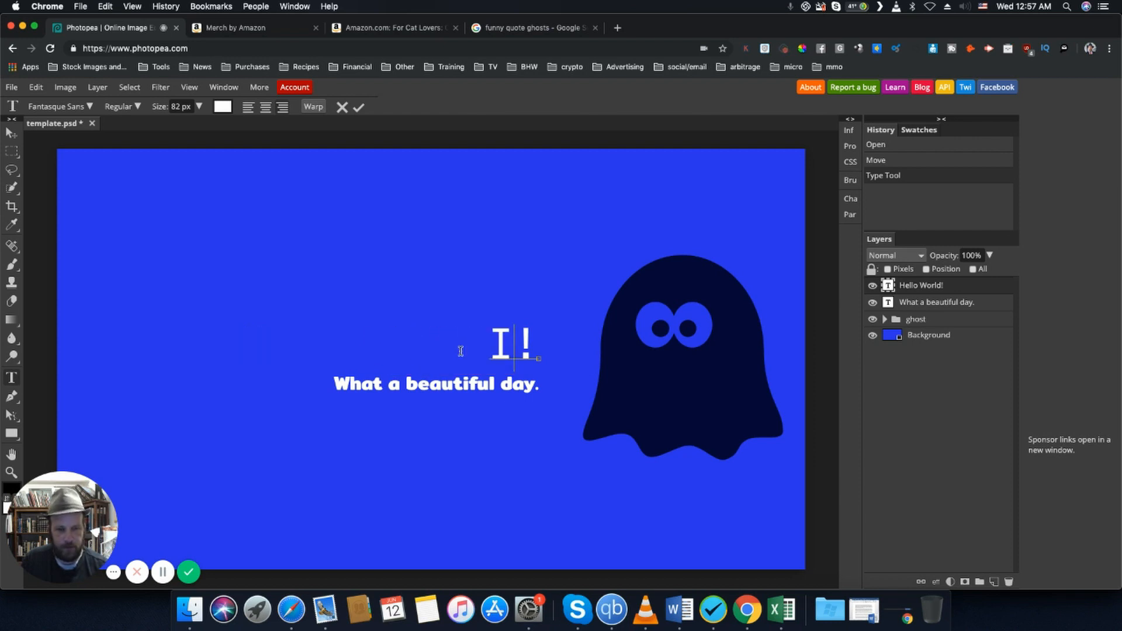
pyautogui.write('Do')
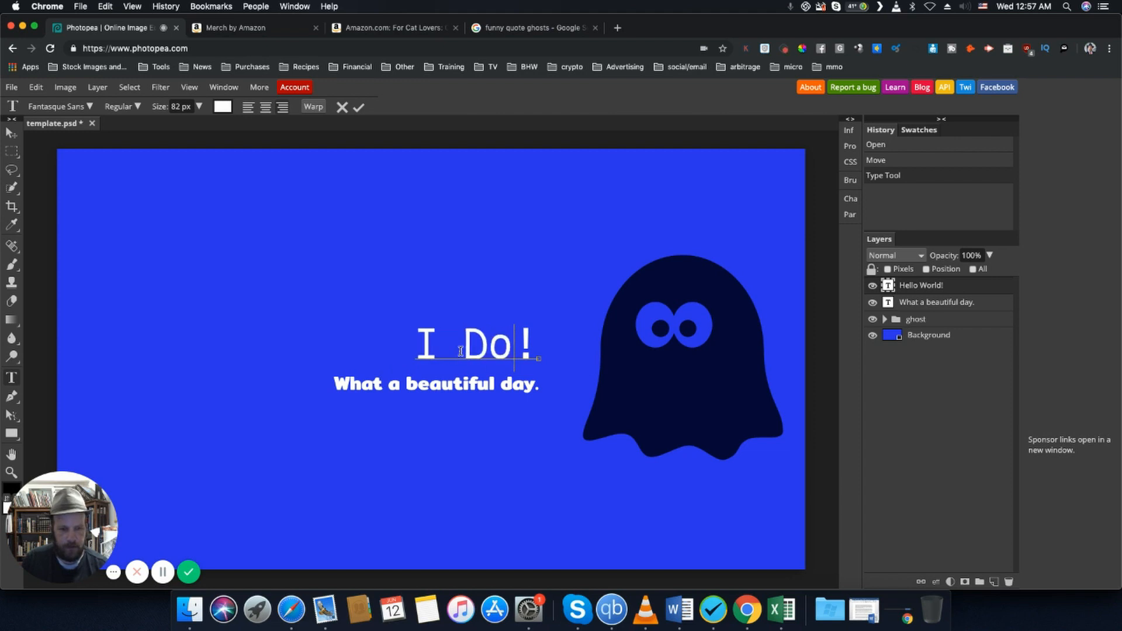
pyautogui.press('BackSpace')
pyautogui.press('BackSpace')
pyautogui.press('BackSpace')
pyautogui.press('BackSpace')
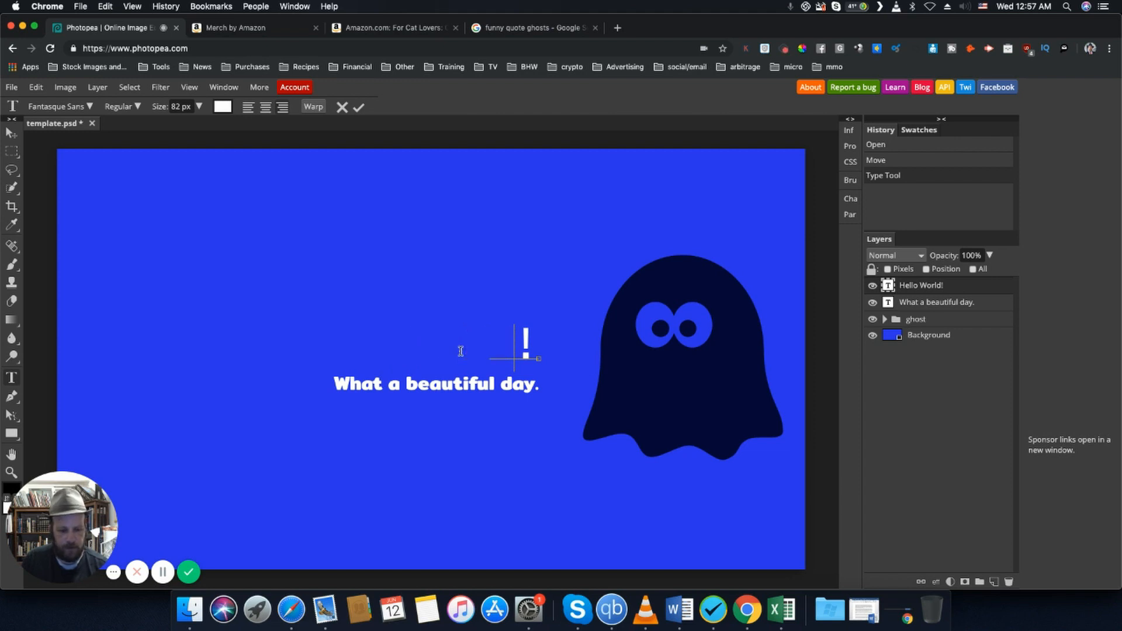
# Enter "I Don't Belive In Ghosts" as the headline text before the exclamation mark.
pyautogui.write("I Don't")
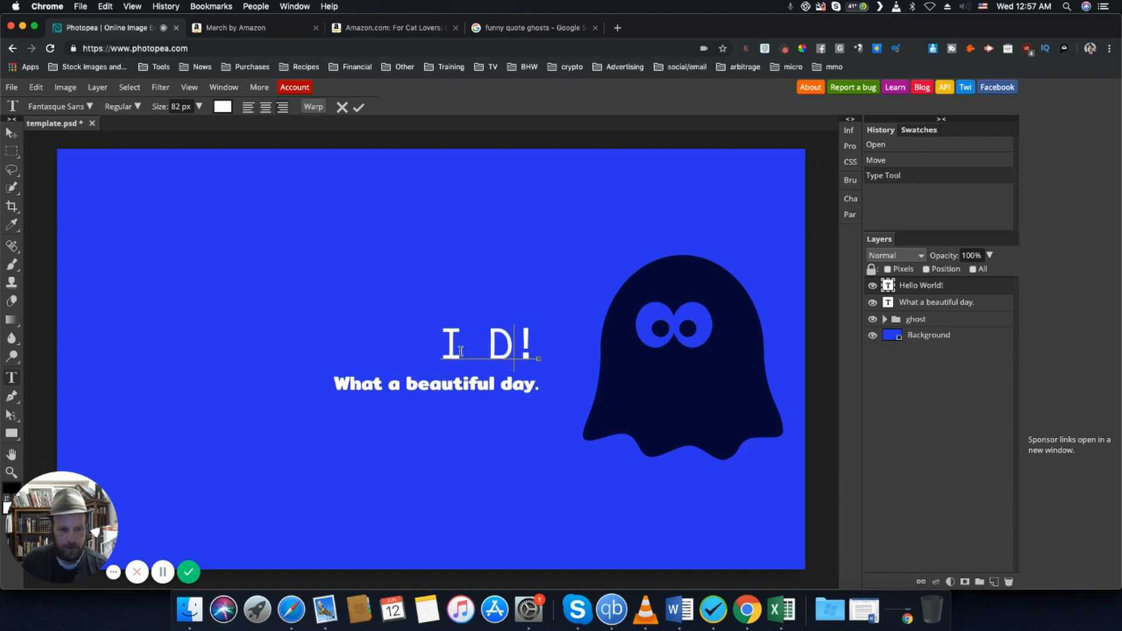
pyautogui.write(' Belive')
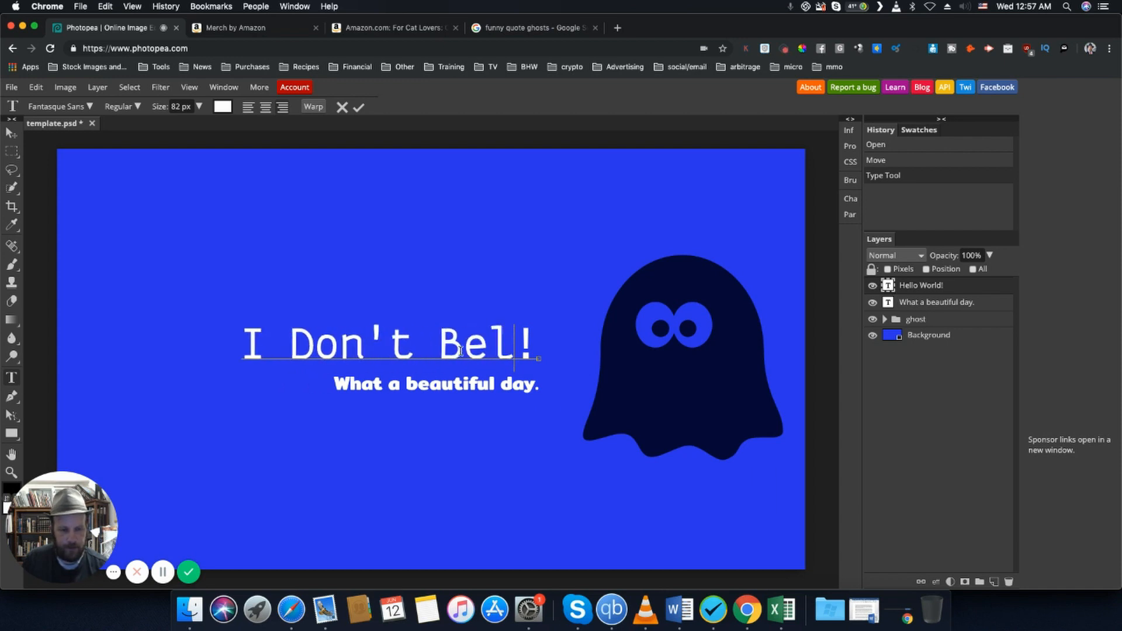
pyautogui.write(' In ')
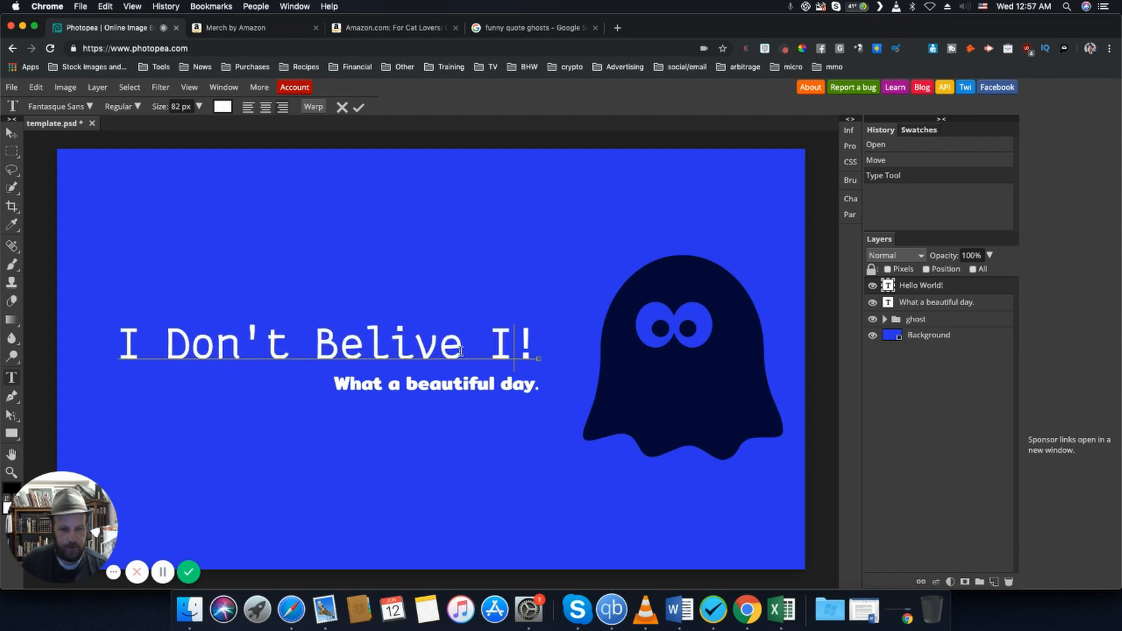
pyautogui.write('Ghosts')
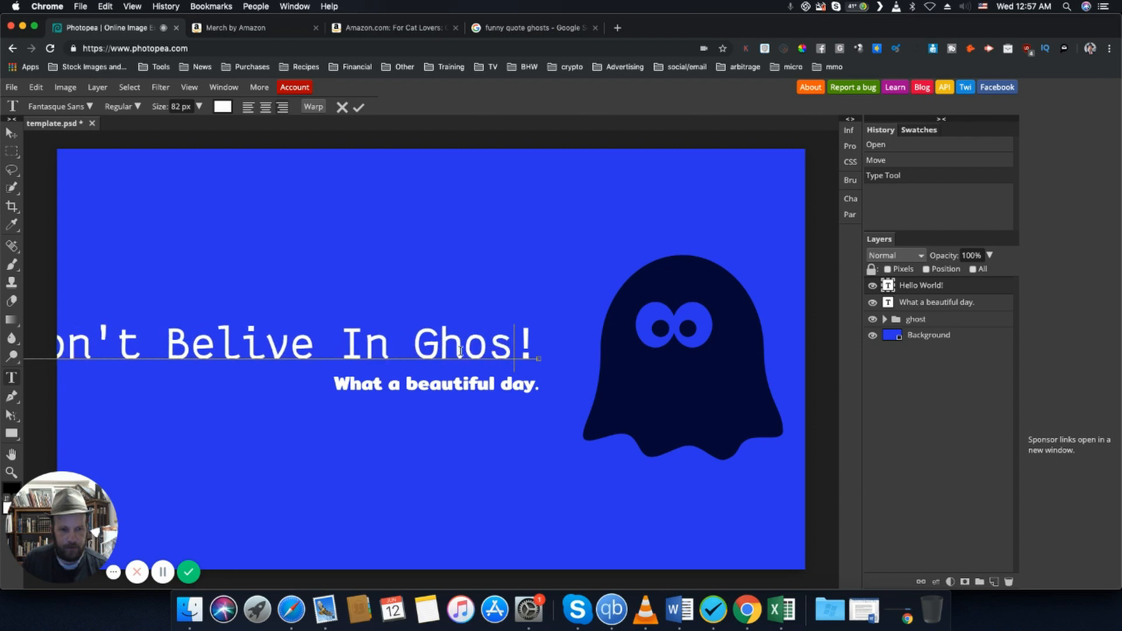
# Reduce the font size of the entire headline to 58 px so it fits beside the ghost.
pyautogui.tripleClick(463, 349)
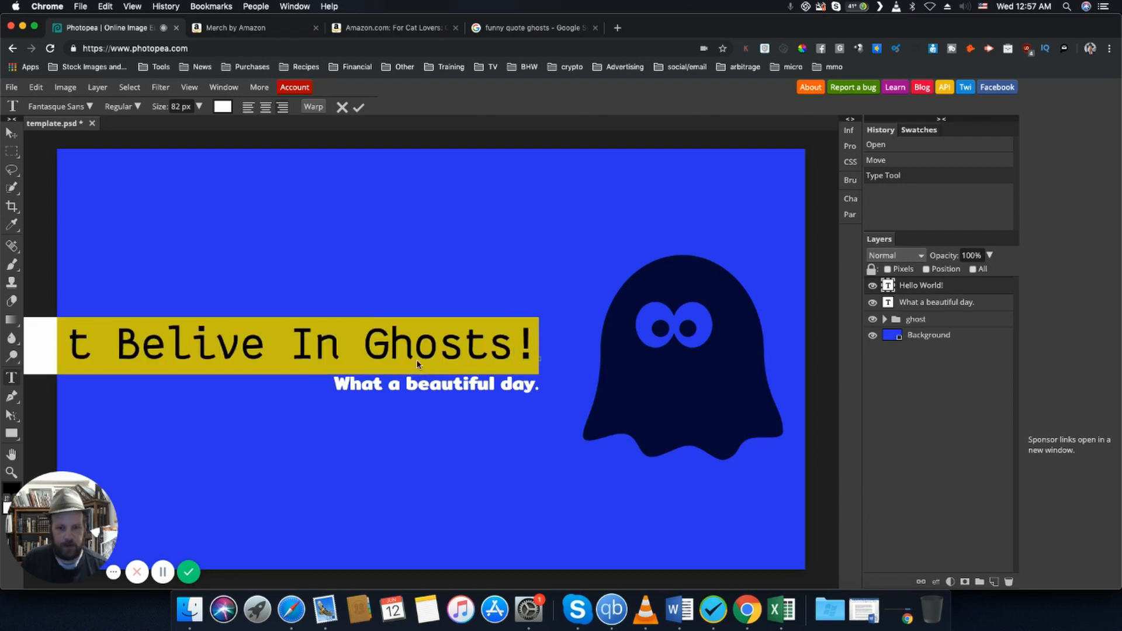
pyautogui.click(199, 106)
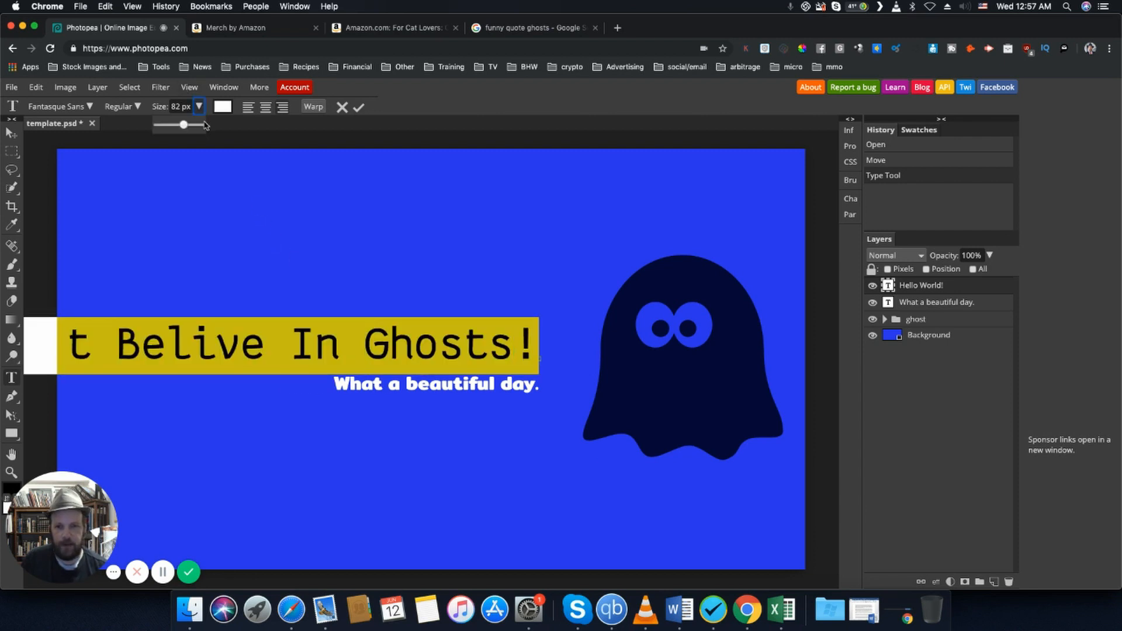
pyautogui.moveTo(184, 129); pyautogui.dragTo(181, 132)
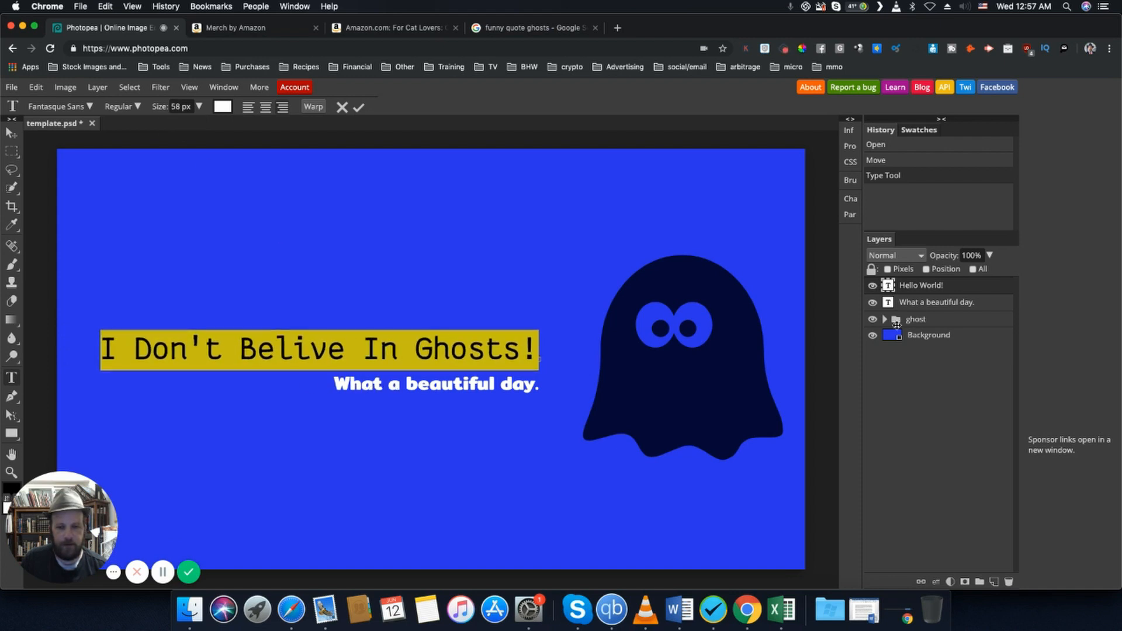
# Replace the subtitle line "What a beautiful day." with "Except at night, when they visit me.".
pyautogui.click(947, 302)
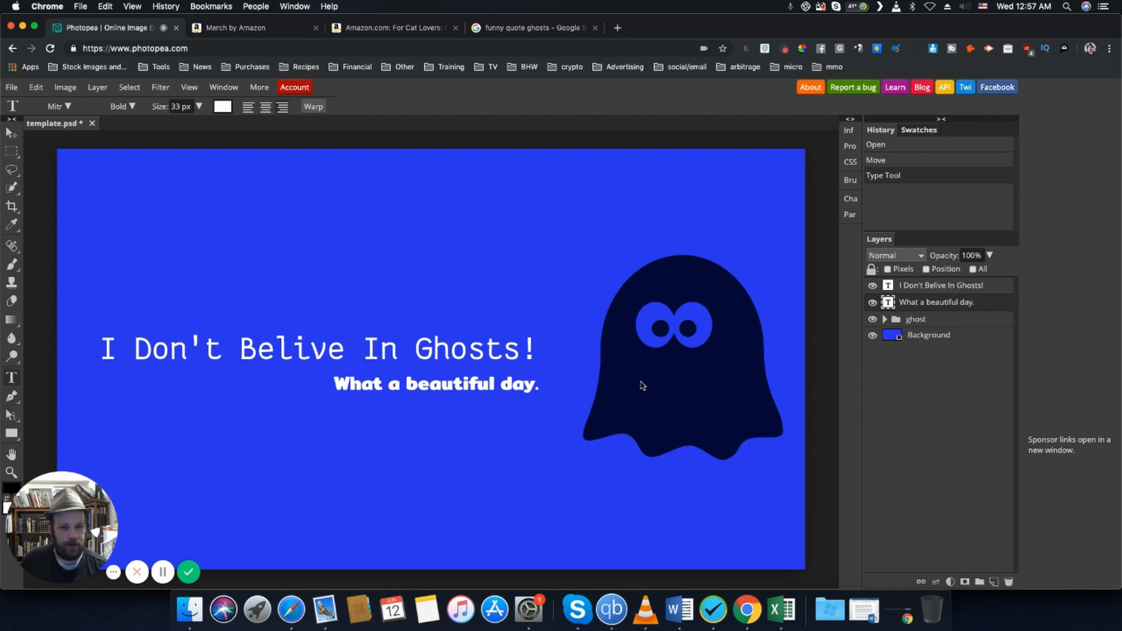
pyautogui.tripleClick(449, 391)
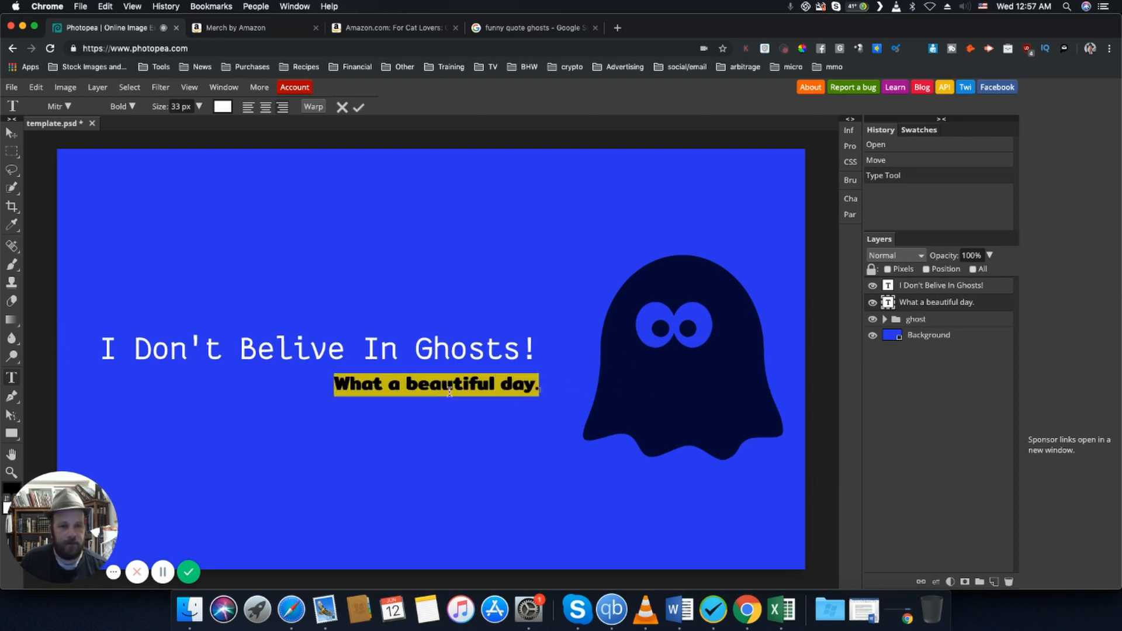
pyautogui.write('Excep')
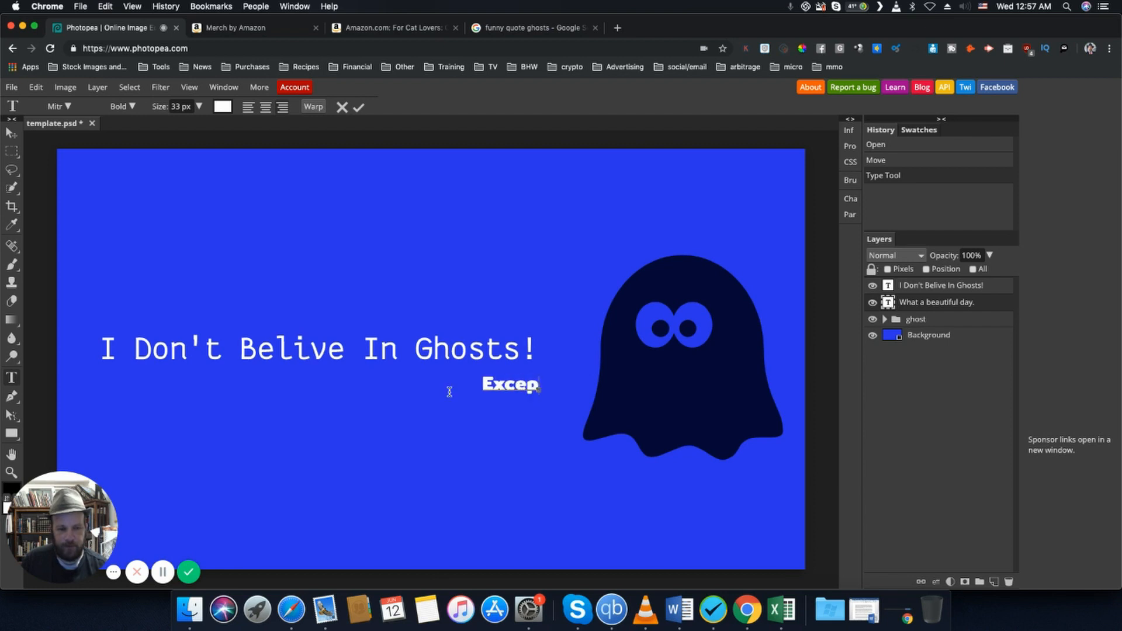
pyautogui.write('t at night')
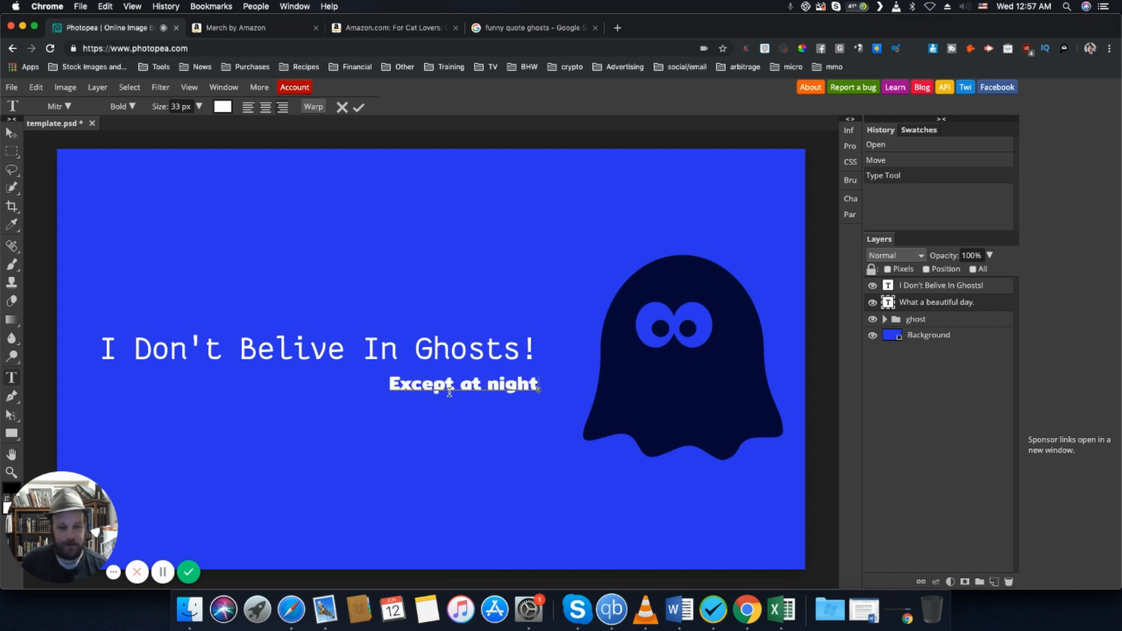
pyautogui.write(', when the')
pyautogui.press('BackSpace')
pyautogui.write('hey')
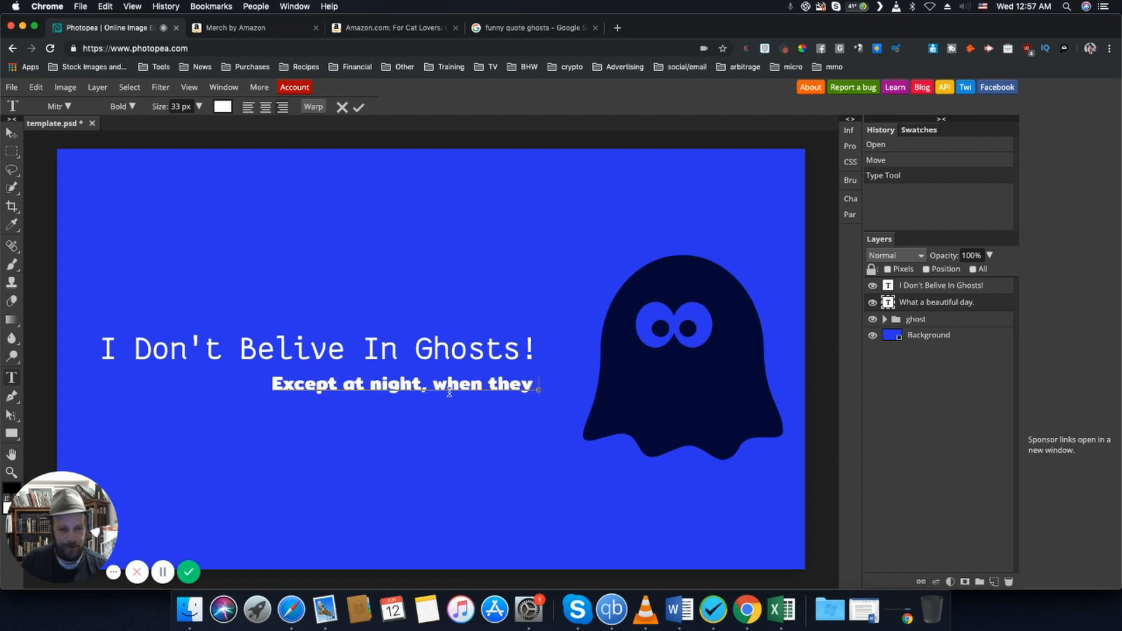
pyautogui.write(' visit me')
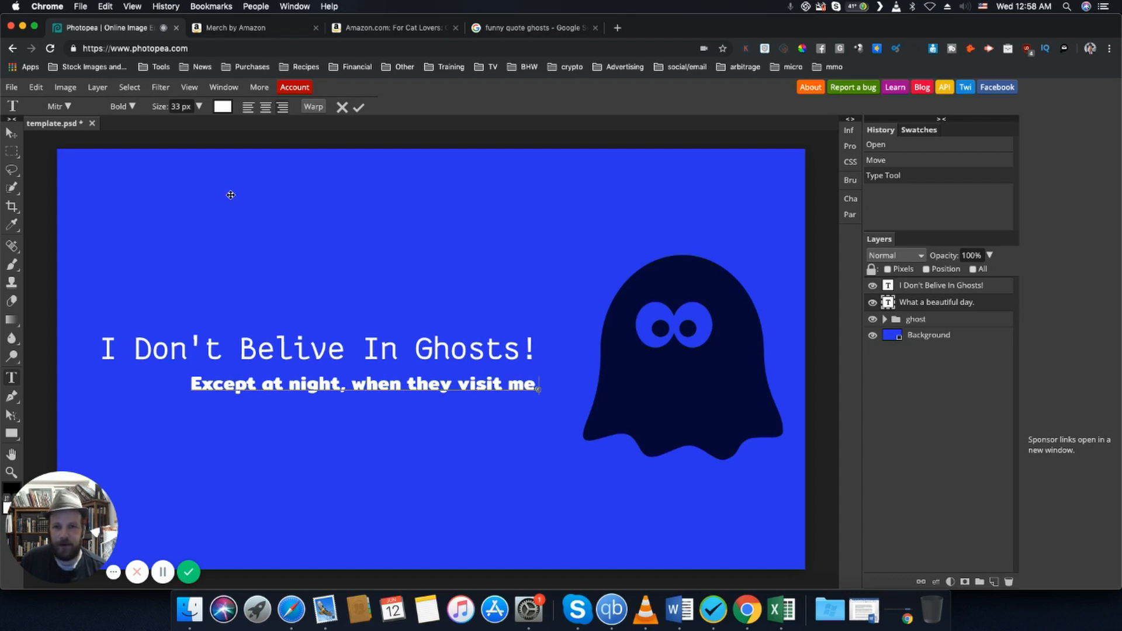
# Resize the image to 5400 px wide and 4500 px high with the aspect ratio unlinked.
pyautogui.click(53, 87)
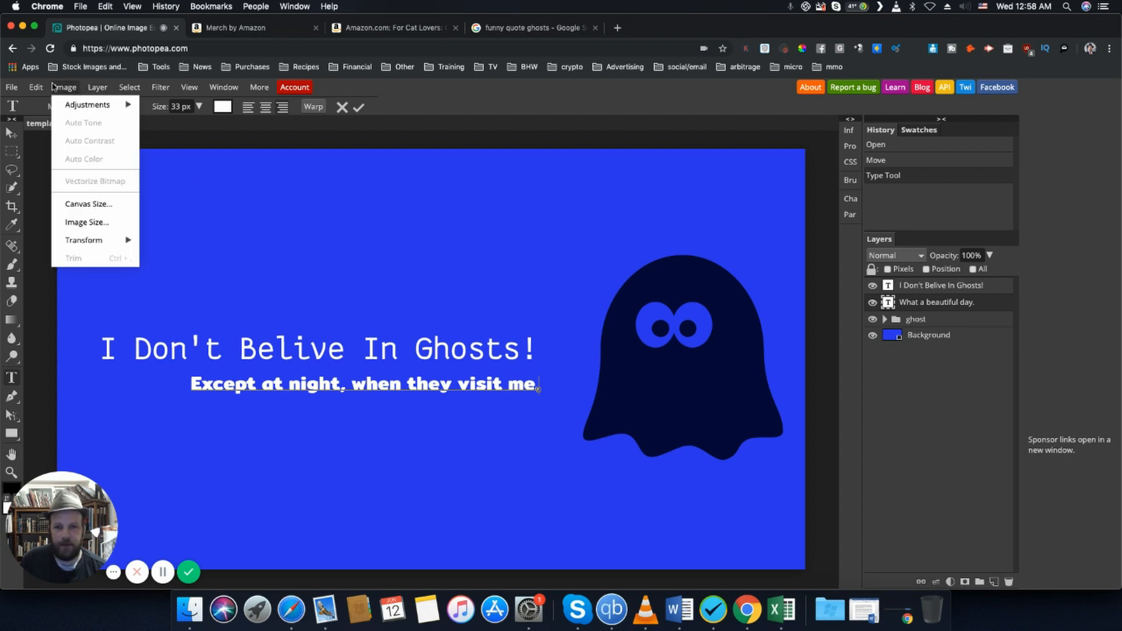
pyautogui.click(97, 222)
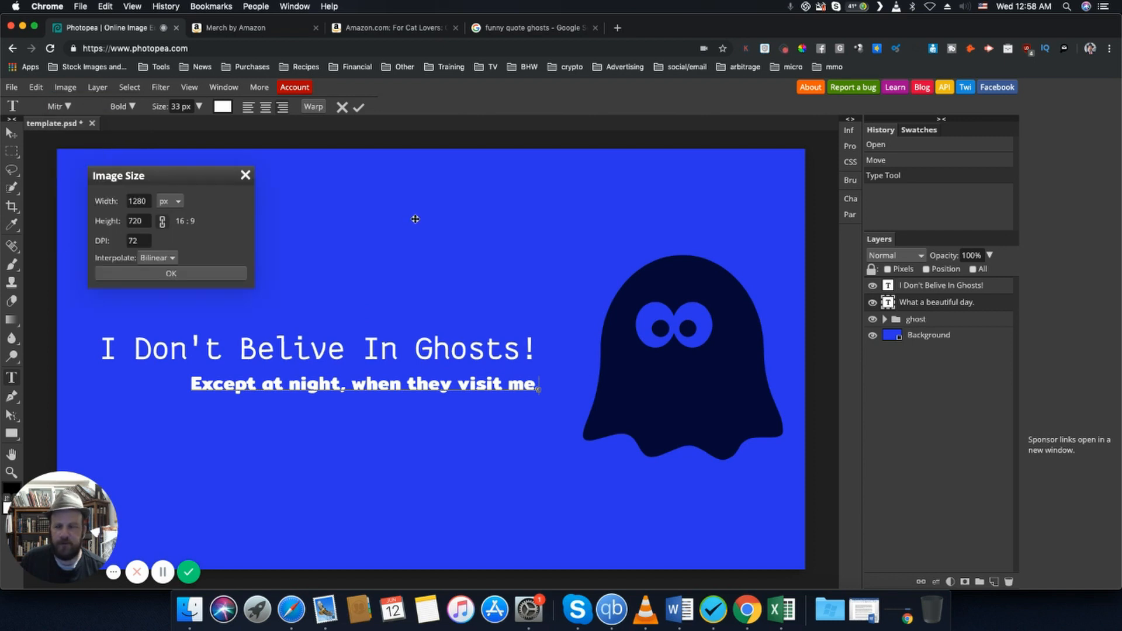
pyautogui.click(164, 222)
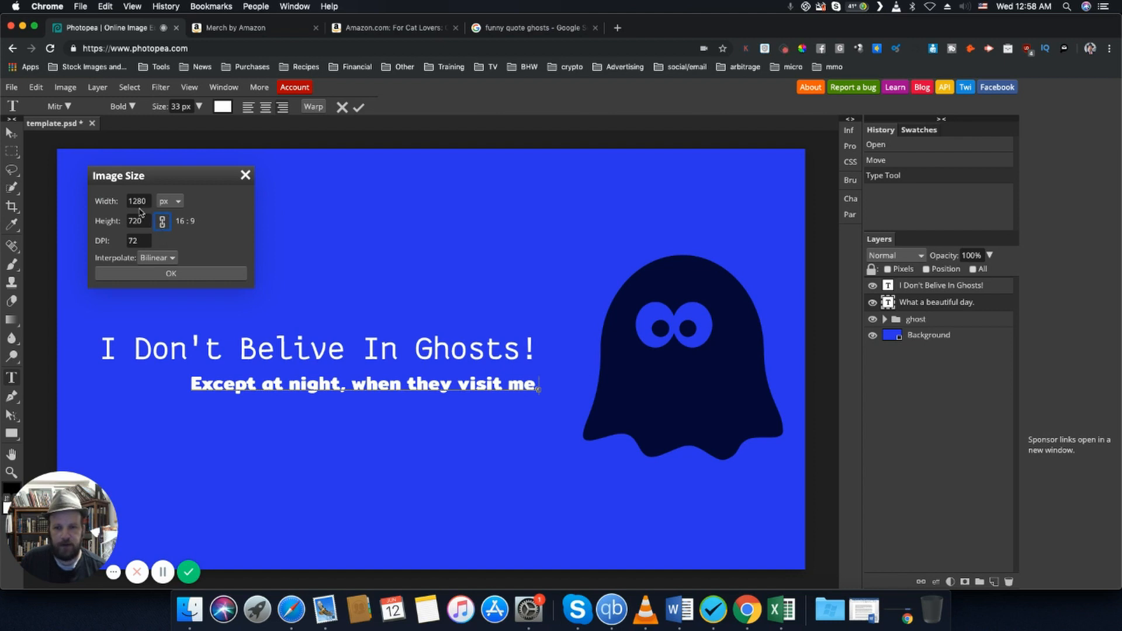
pyautogui.doubleClick(137, 201)
pyautogui.write('5400')
pyautogui.press('Tab')
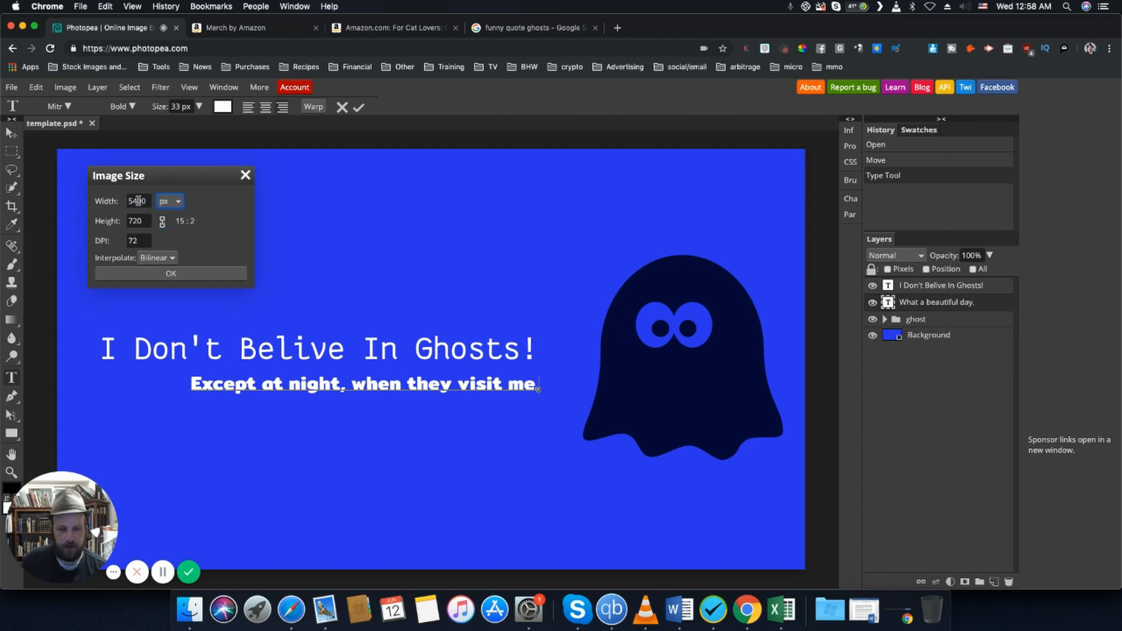
pyautogui.doubleClick(144, 220)
pyautogui.write('4500')
pyautogui.click(177, 278)
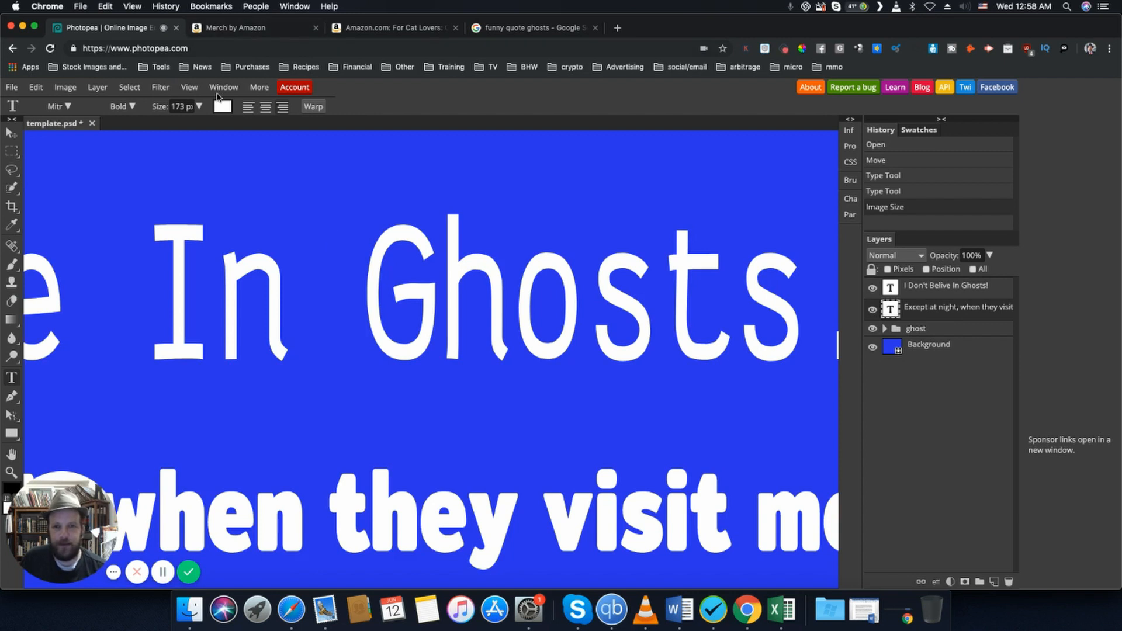
# Extend the subtitle by replacing its final period with ", then I believe...".
pyautogui.click(194, 91)
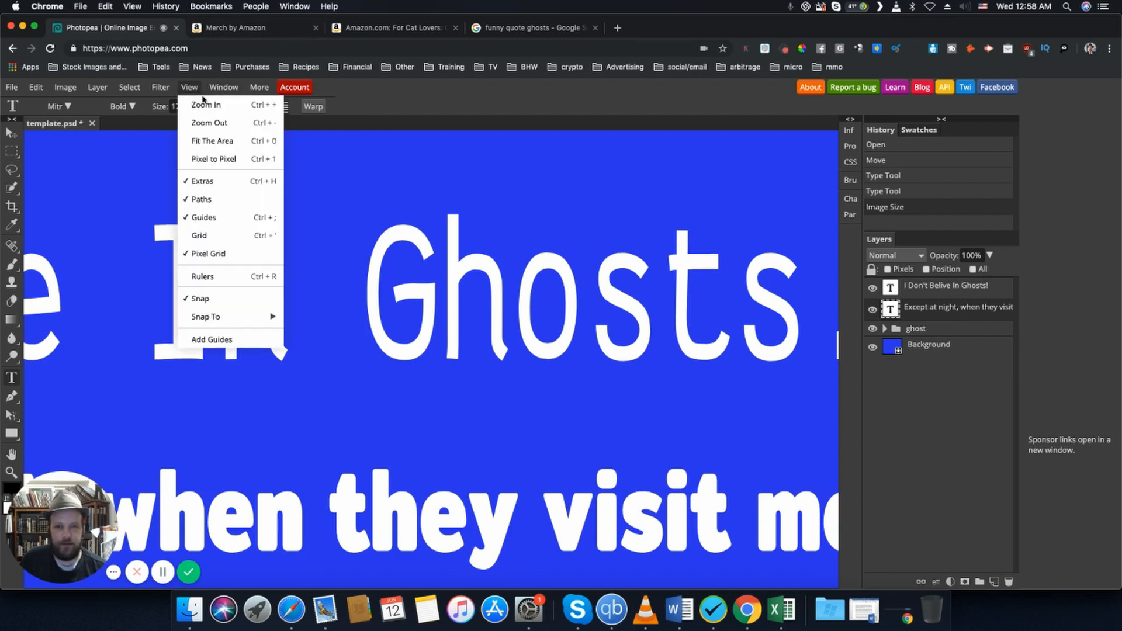
pyautogui.click(225, 141)
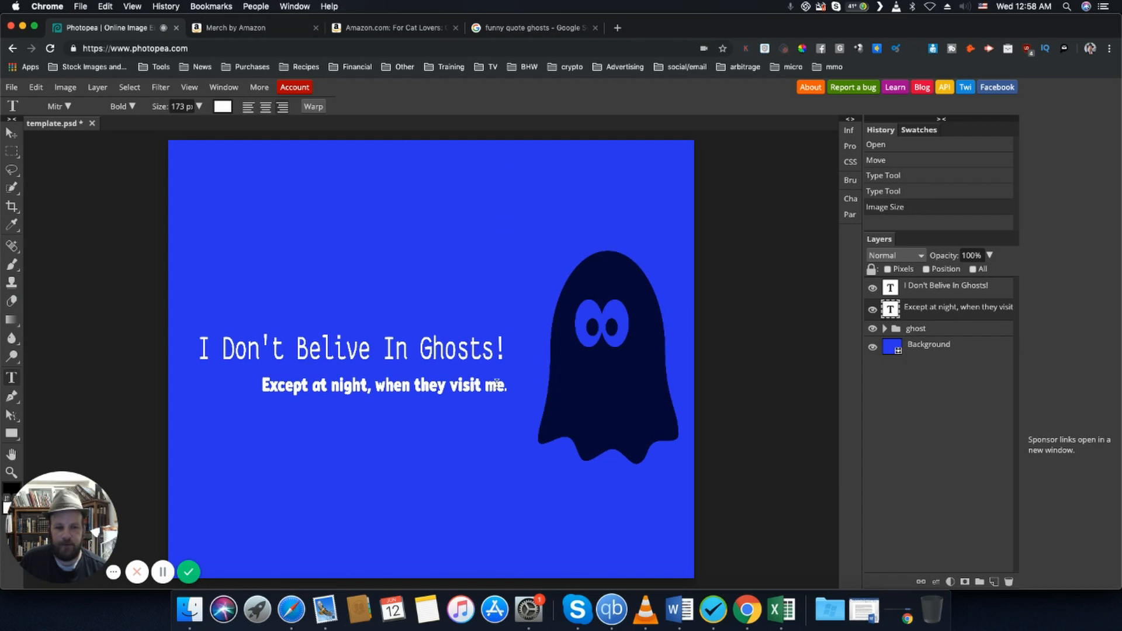
pyautogui.click(514, 386)
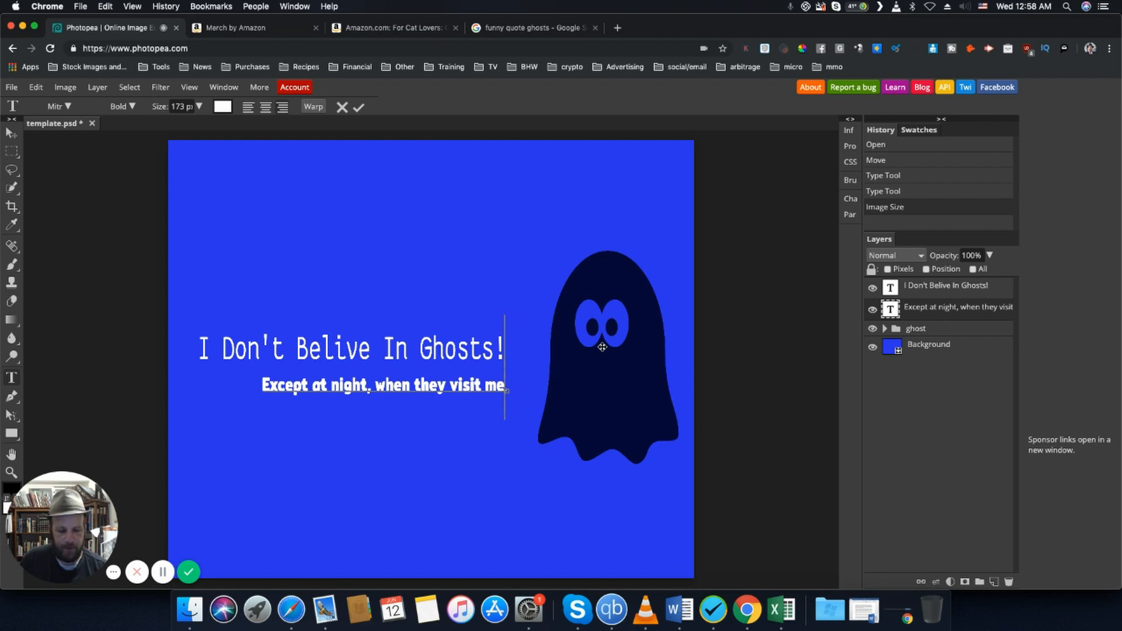
pyautogui.press('BackSpace')
pyautogui.write(',')
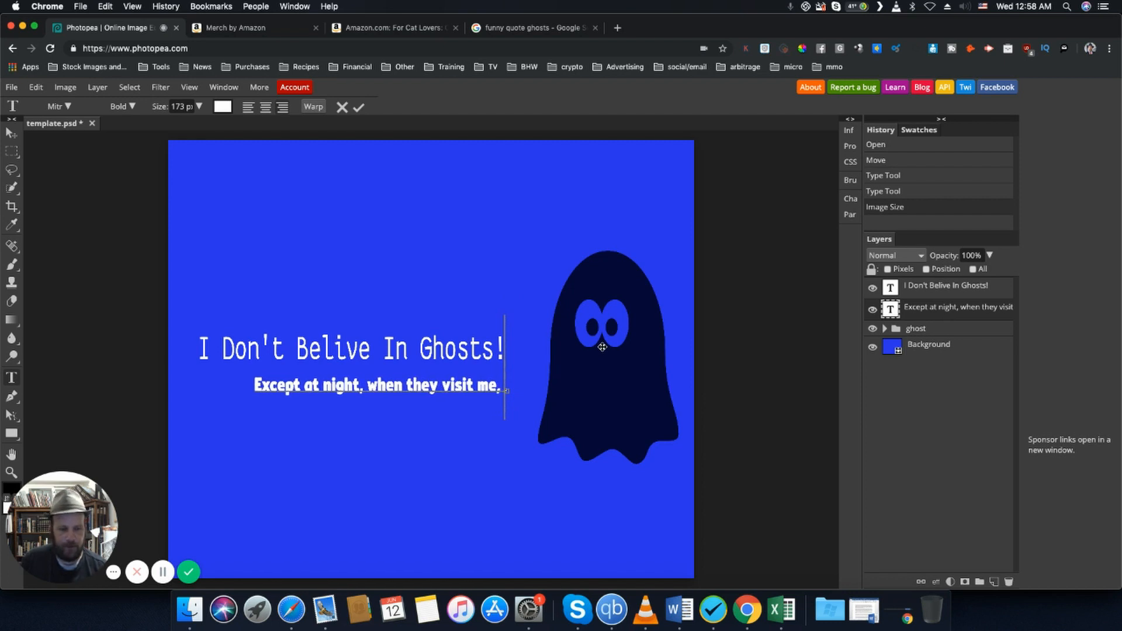
pyautogui.write(' then I believe')
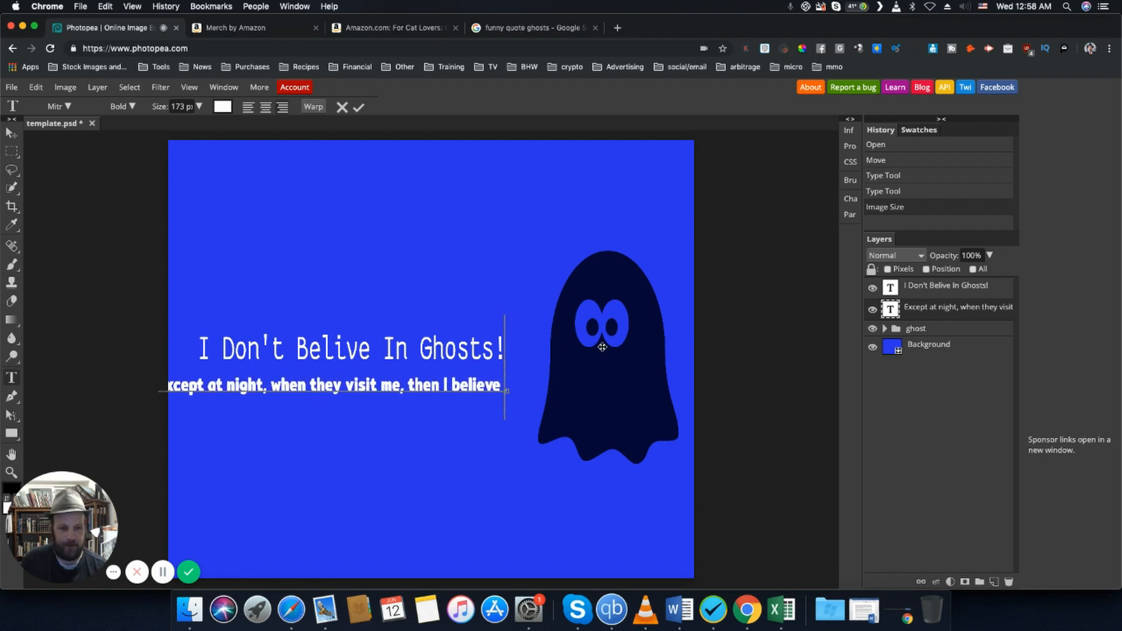
pyautogui.write('...')
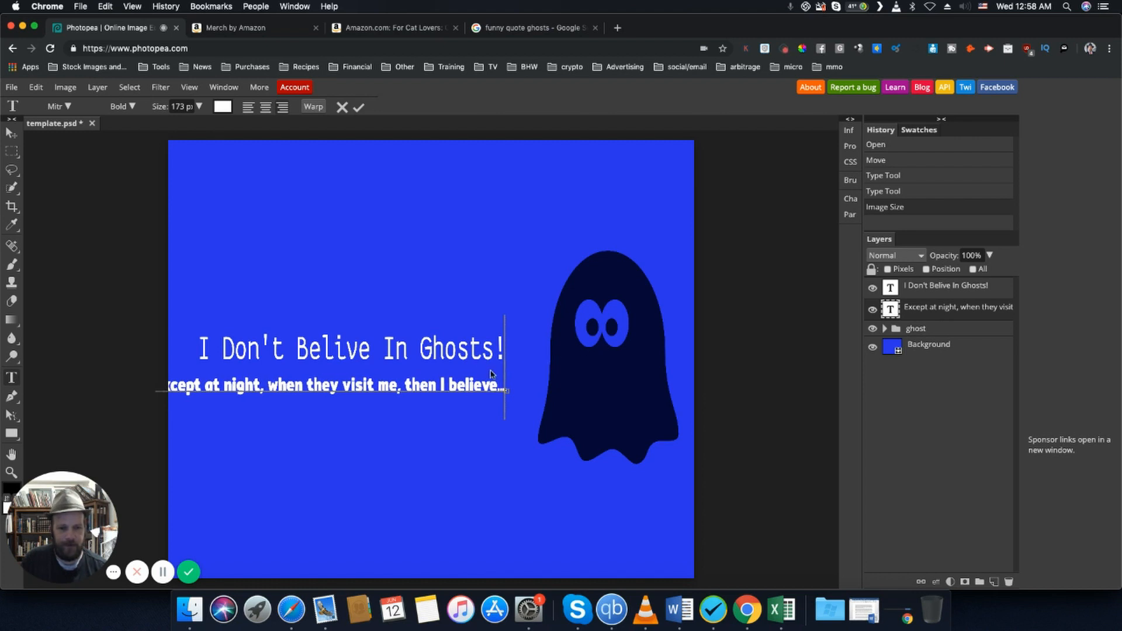
pyautogui.click(455, 377)
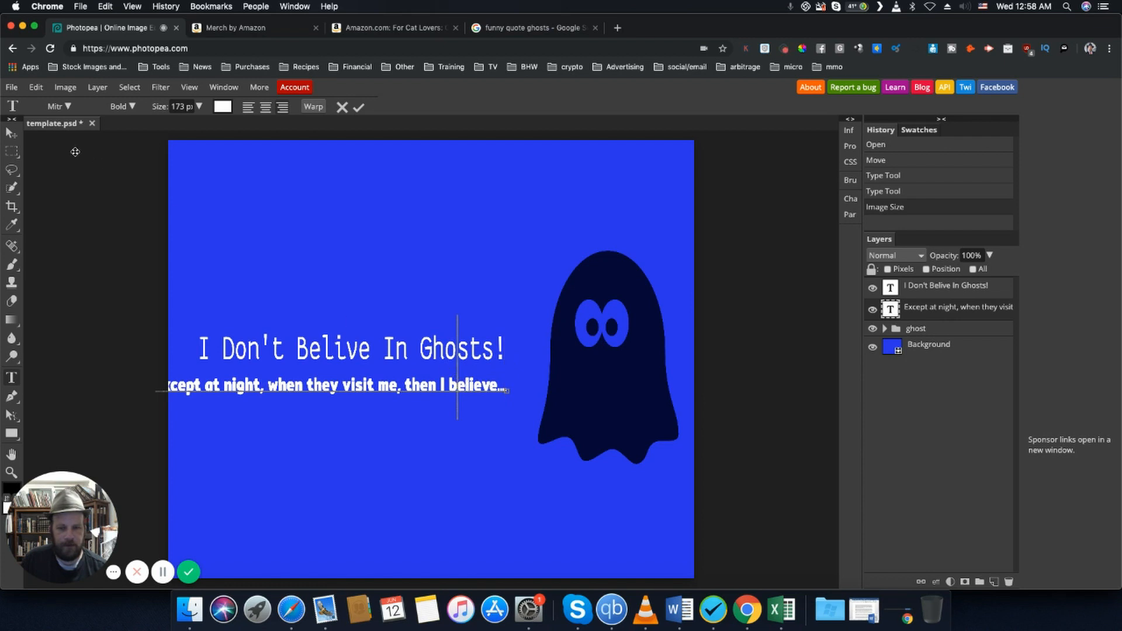
# Move the subtitle right to line up its start with the headline, and shift the ghost slightly right to clear the text.
pyautogui.click(11, 133)
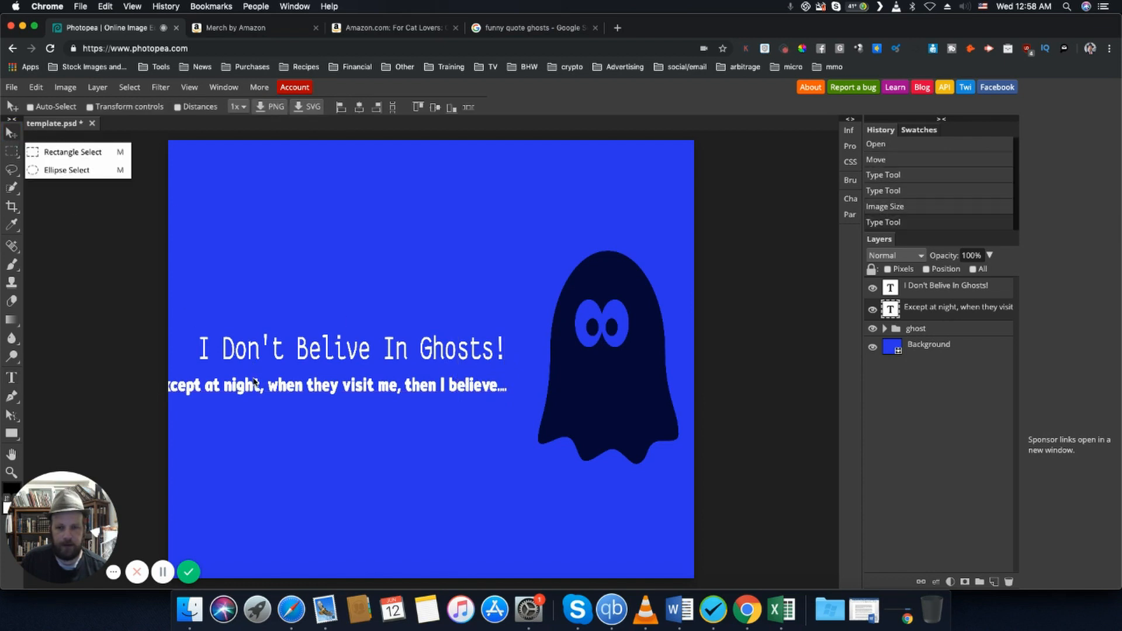
pyautogui.moveTo(257, 381); pyautogui.dragTo(296, 379)
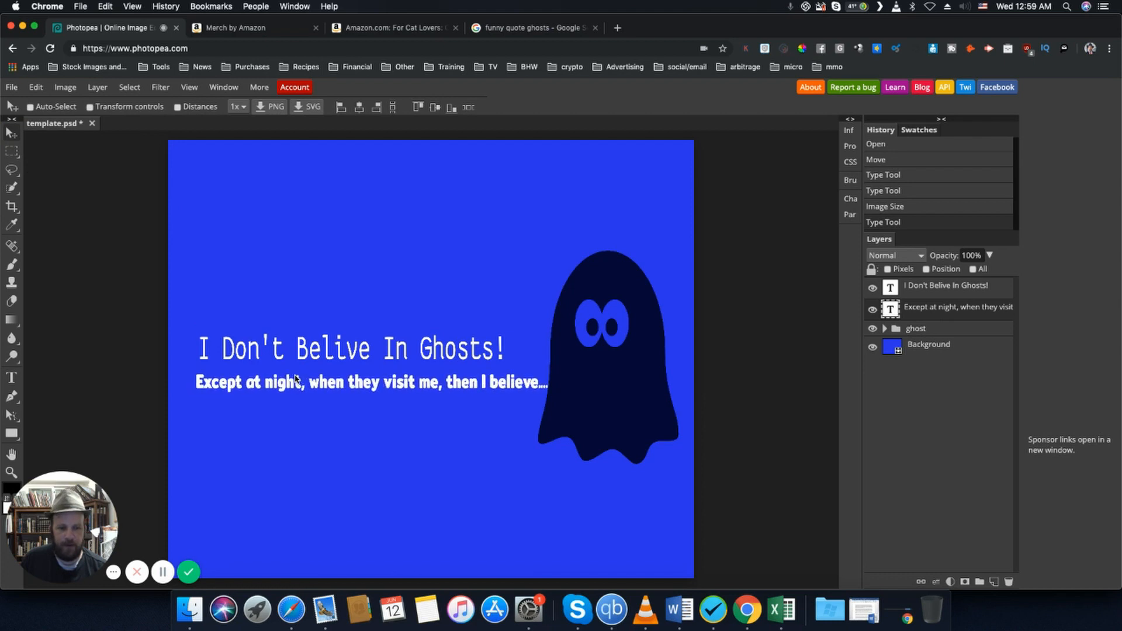
pyautogui.moveTo(295, 379); pyautogui.dragTo(297, 379)
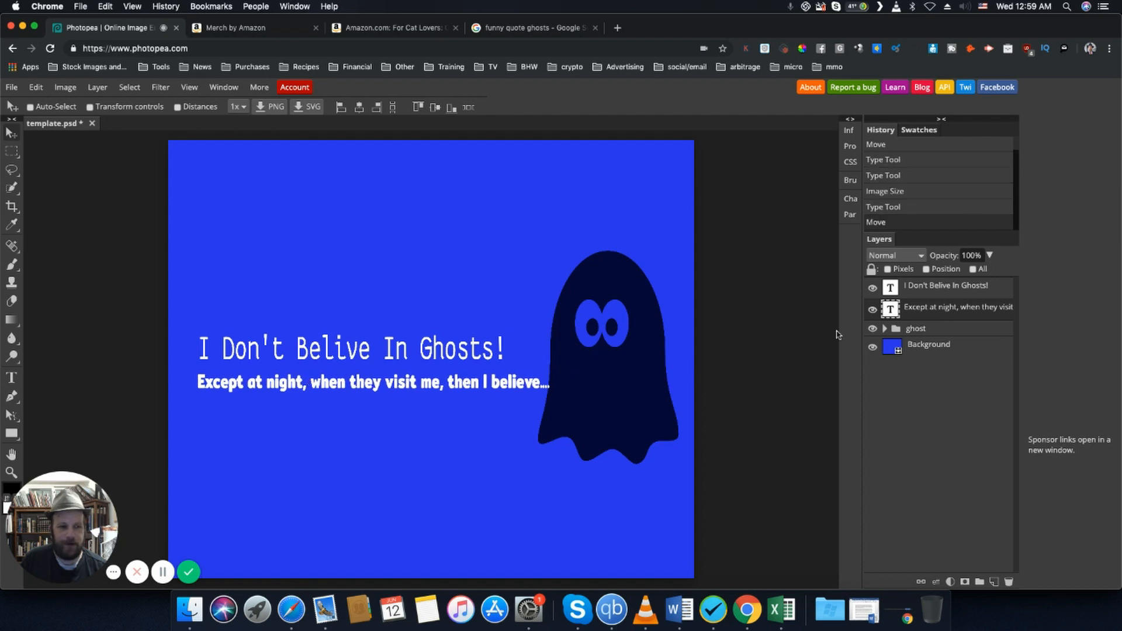
pyautogui.click(905, 332)
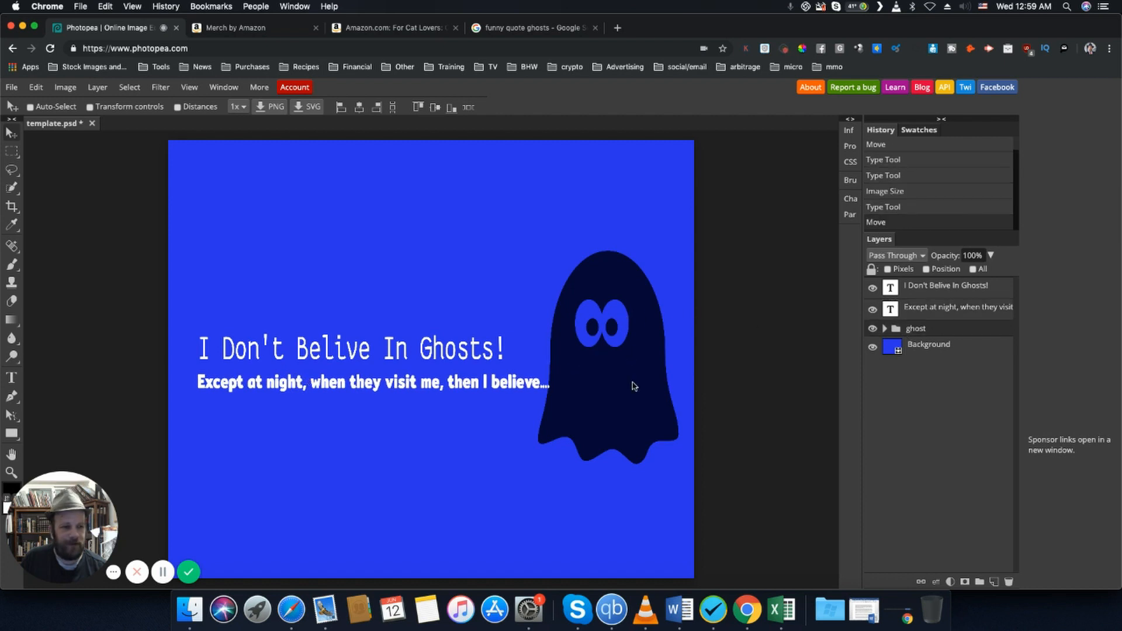
pyautogui.moveTo(634, 396); pyautogui.dragTo(643, 395)
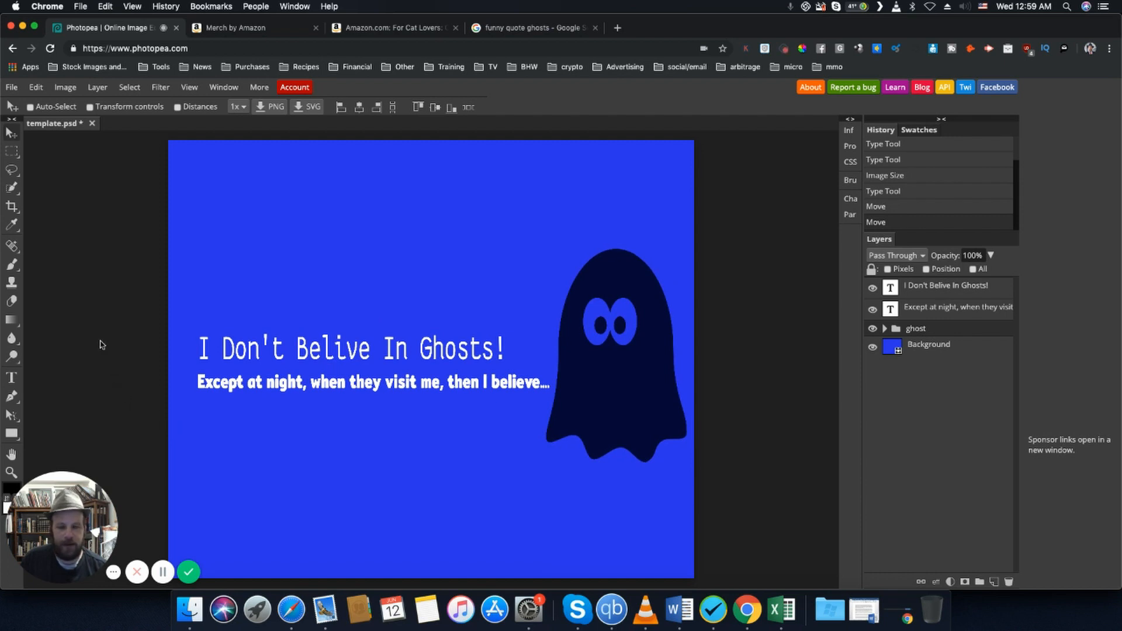
# Export the design as a PNG at 5400 by 4500 px and 100% quality.
pyautogui.rightClick(11, 151)
pyautogui.click(10, 88)
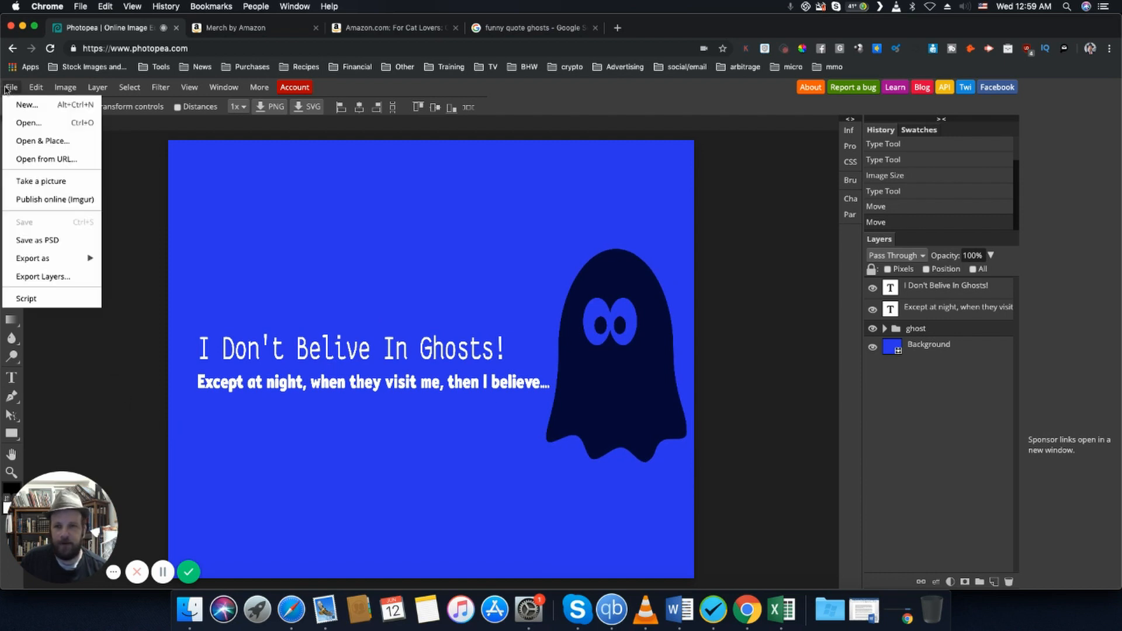
pyautogui.moveTo(52, 261)
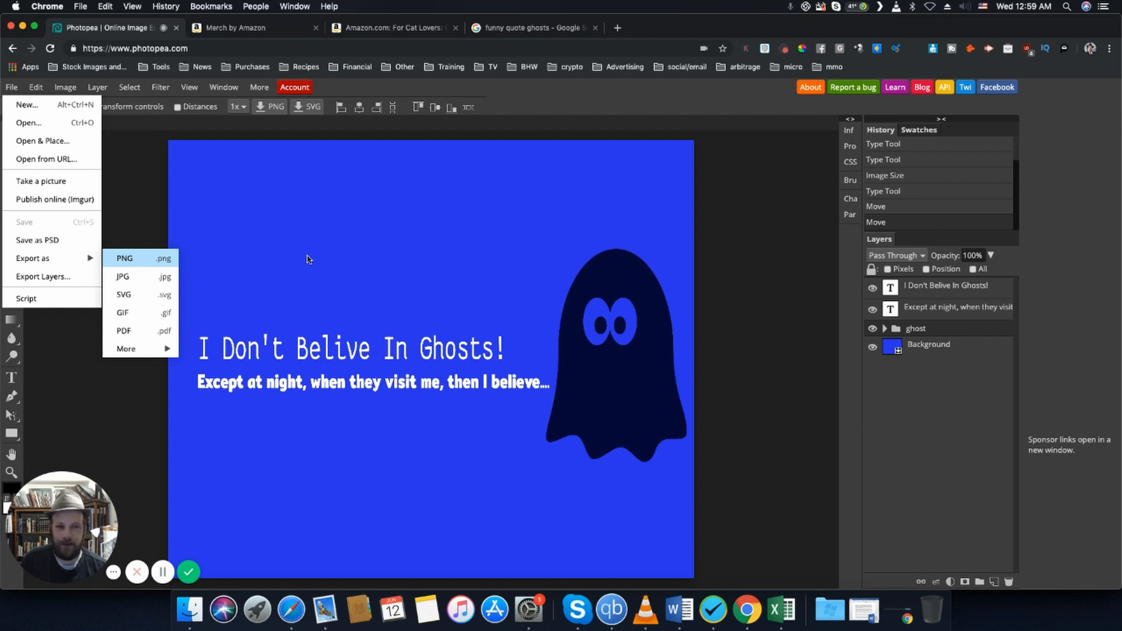
pyautogui.press('Return')
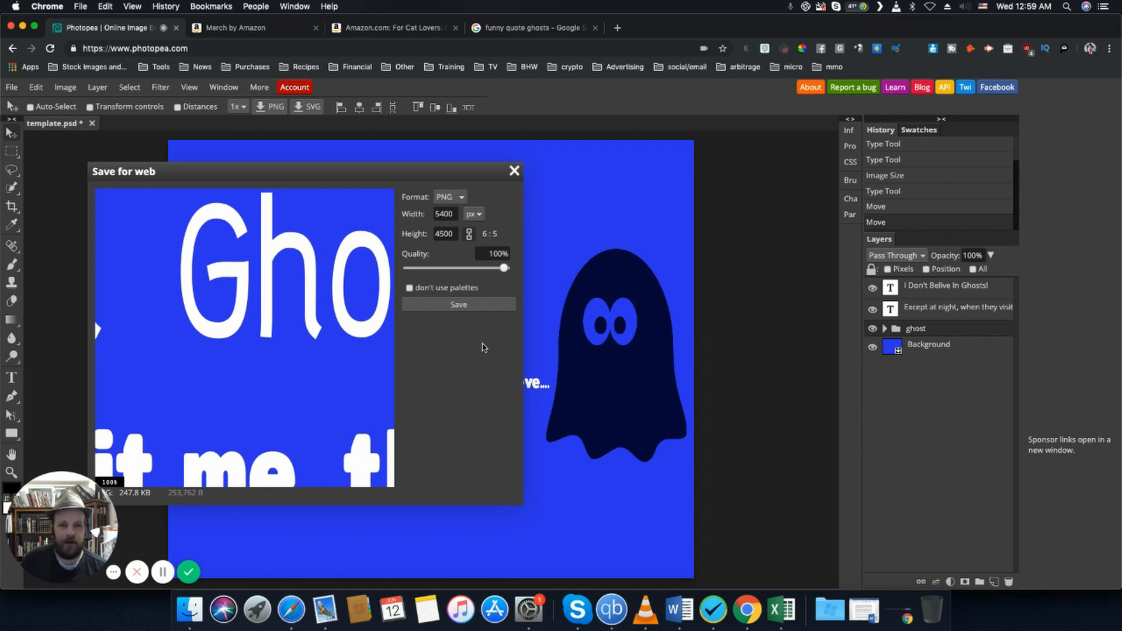
pyautogui.click(466, 307)
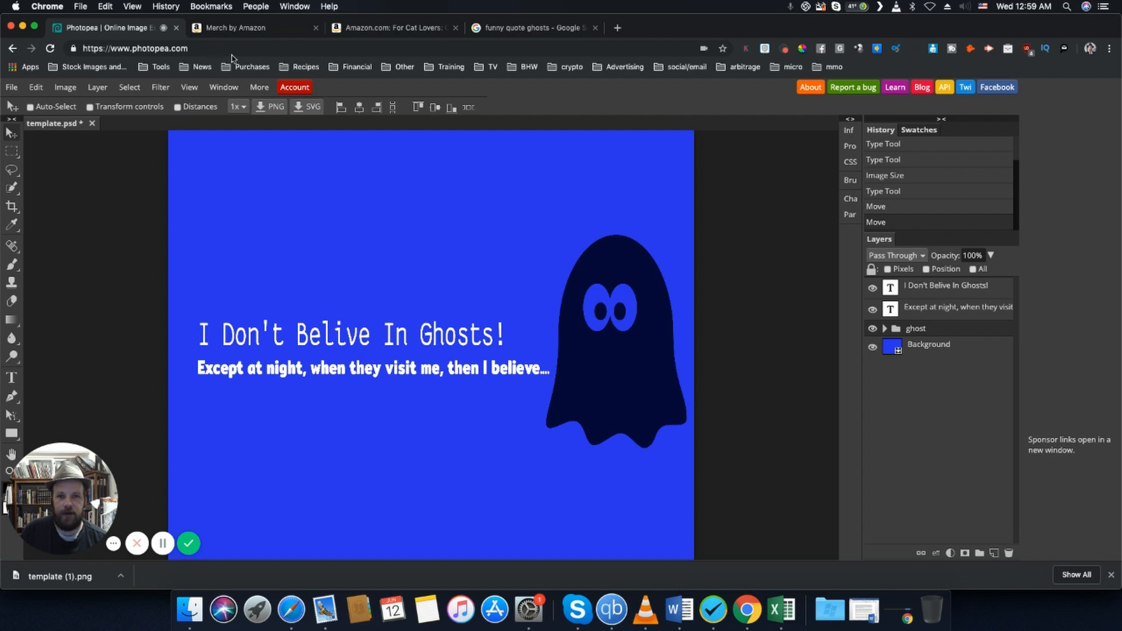
# Switch to the Merch by Amazon page in the browser and load teespring.com in its place.
pyautogui.click(236, 27)
pyautogui.click(240, 48)
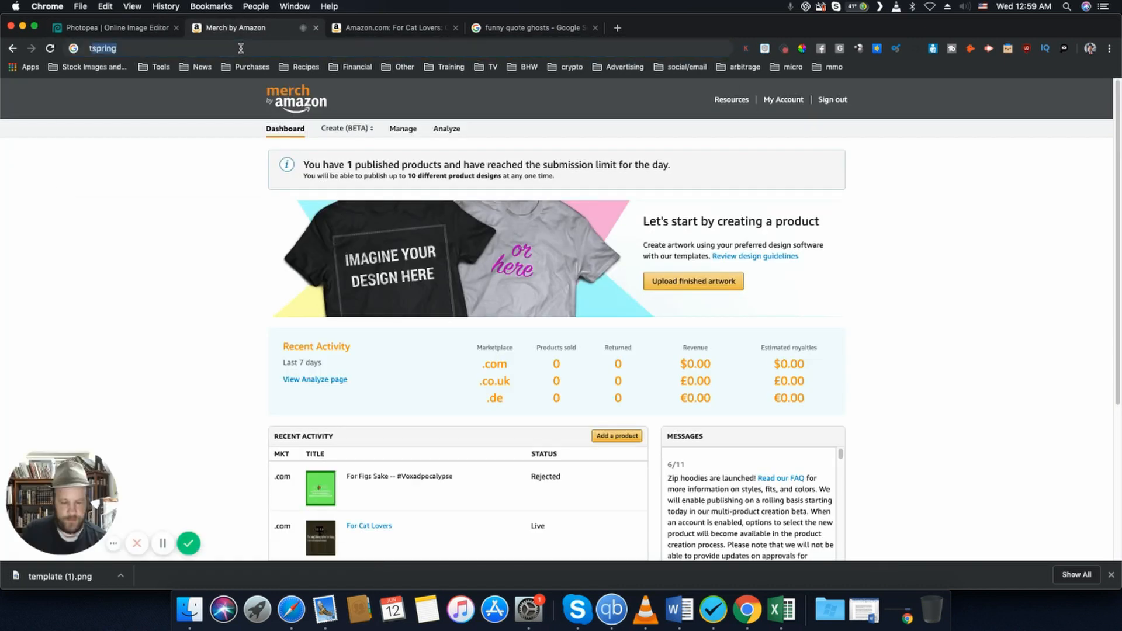
pyautogui.write('tees')
pyautogui.press('Return')
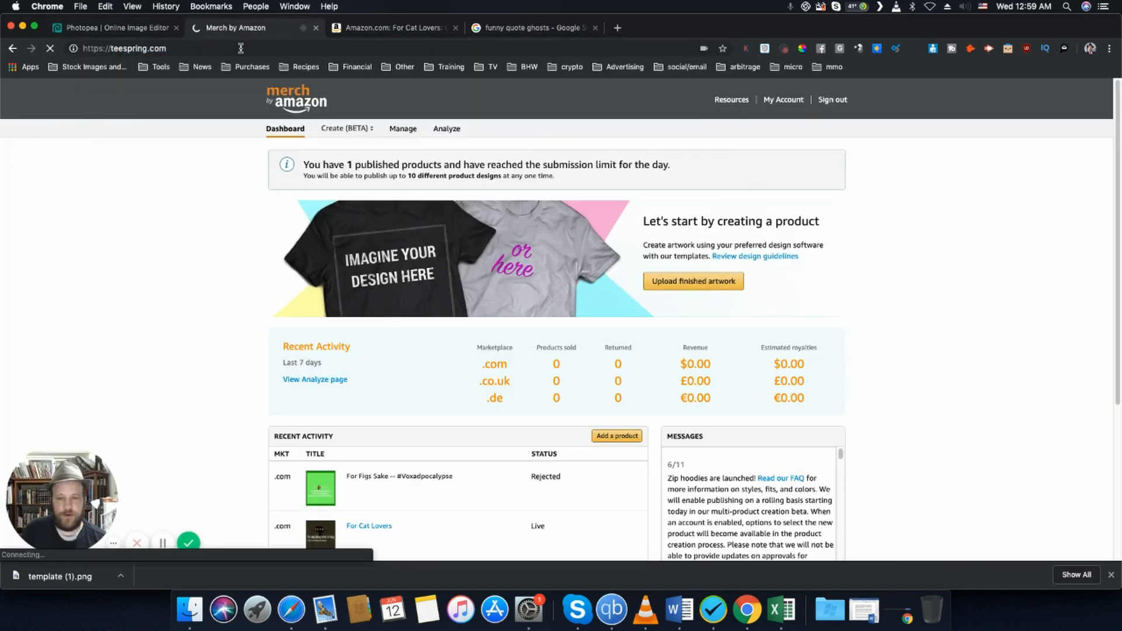